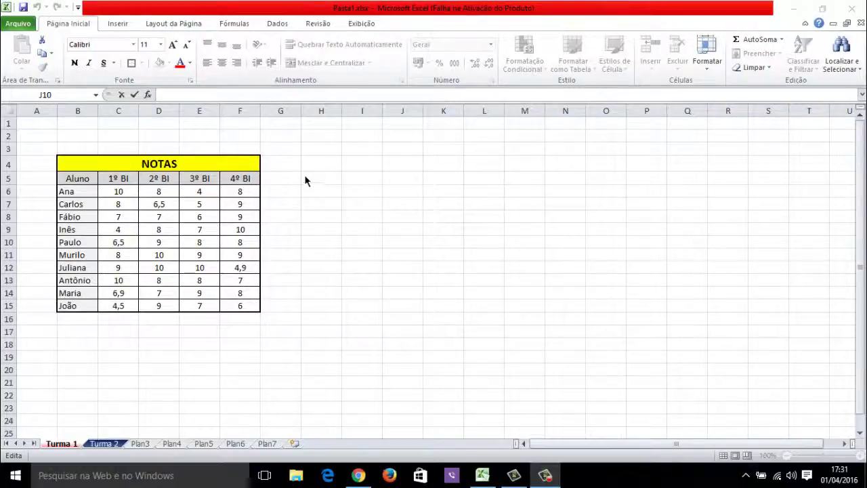
- Select cell G5 beside the 4º BI header of the finished NOTAS table
{"action": "left_click", "coordinate": [293, 184]}
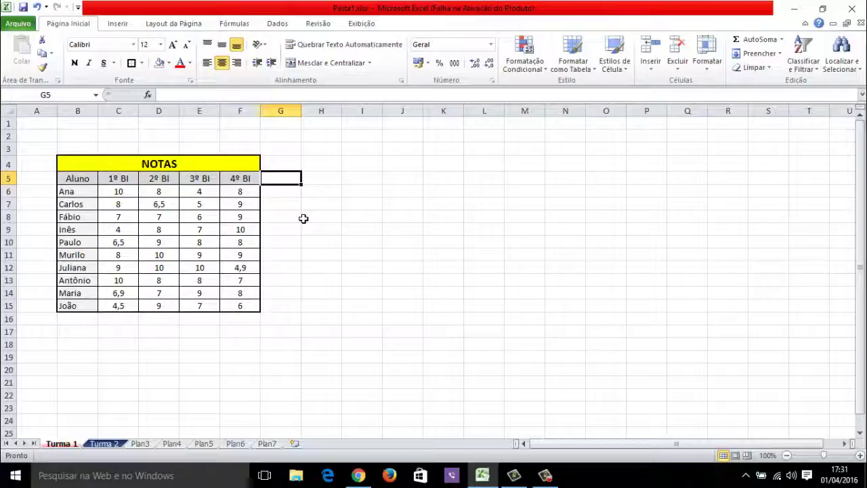
{"action": "type", "text": "="}
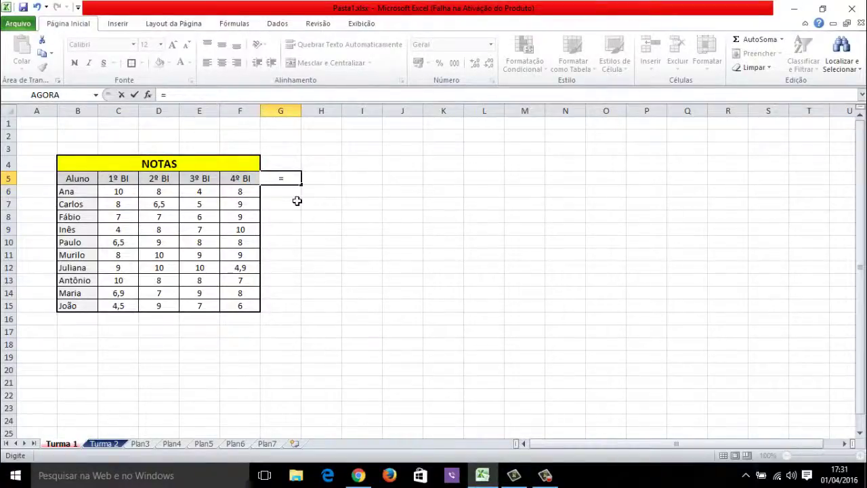
{"action": "type", "text": "som"}
{"action": "double_click", "coordinate": [292, 195]}
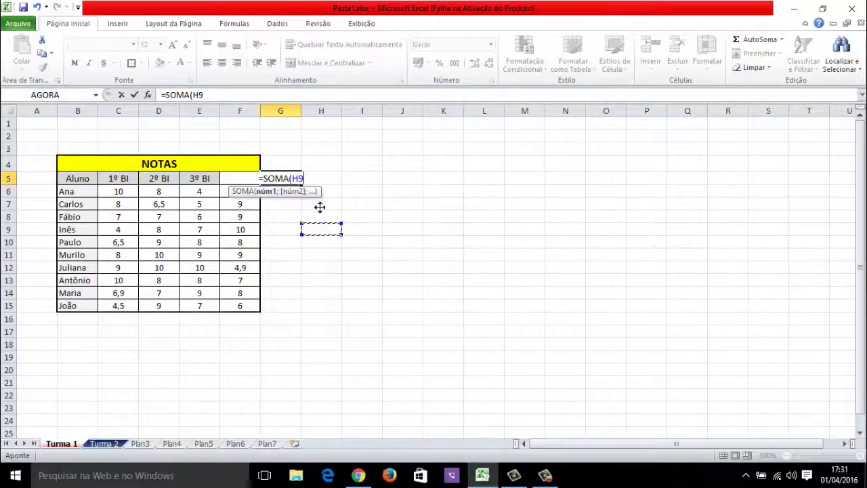
{"action": "left_click", "coordinate": [329, 164]}
{"action": "key", "text": "Escape"}
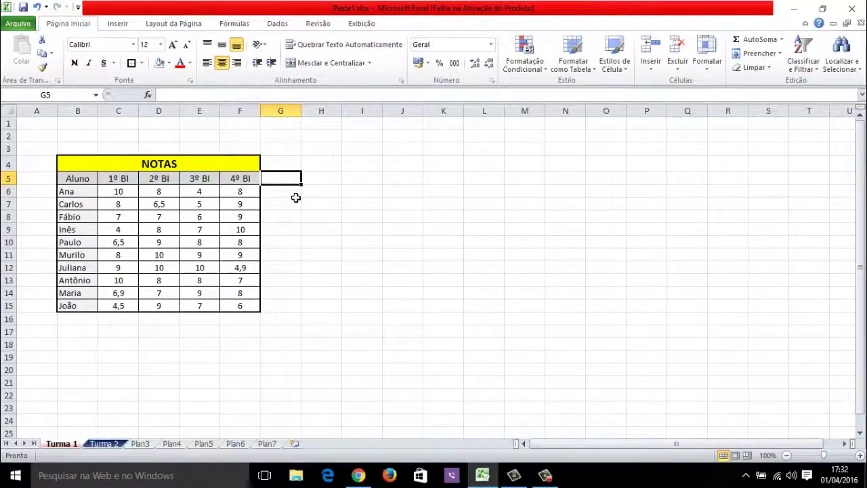
{"action": "left_click", "coordinate": [295, 195]}
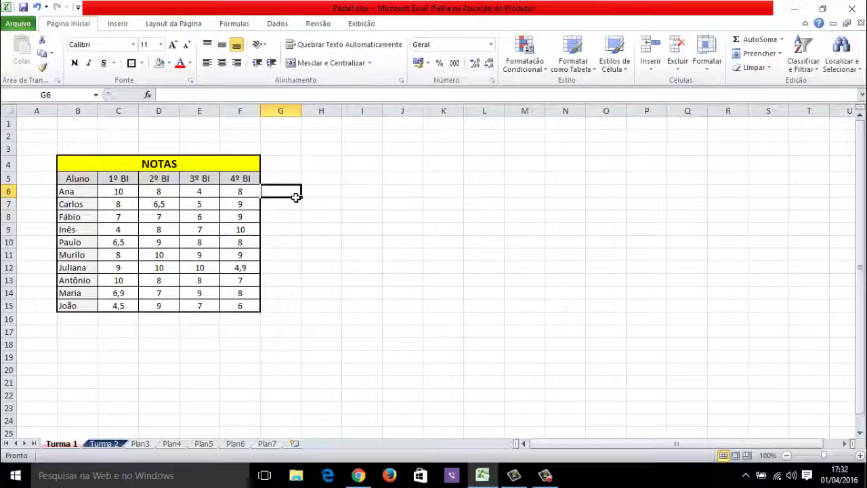
- Enter =SOMA(C6:F6) in G6 to total Ana's four bimester grades, giving 30
{"action": "type", "text": "=som"}
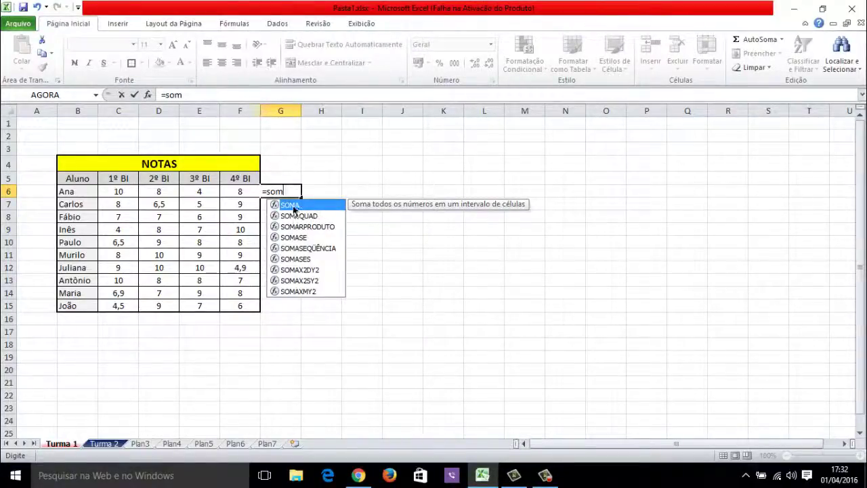
{"action": "key", "text": "Tab"}
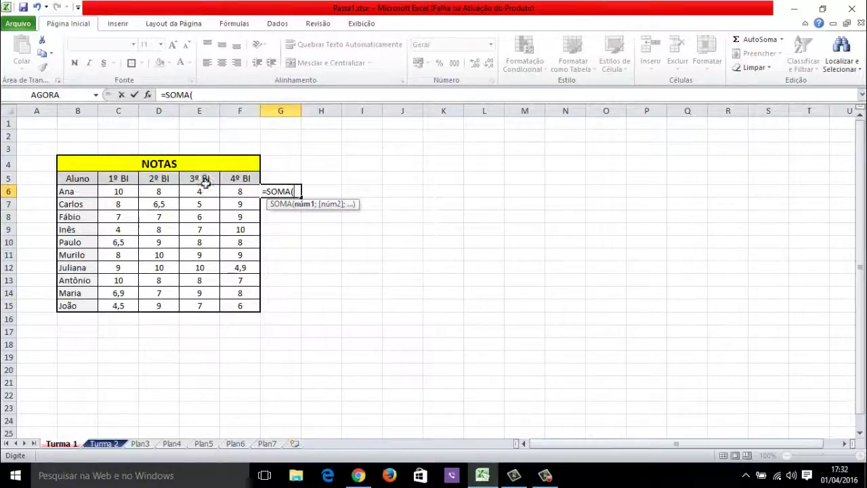
{"action": "left_click", "coordinate": [136, 194]}
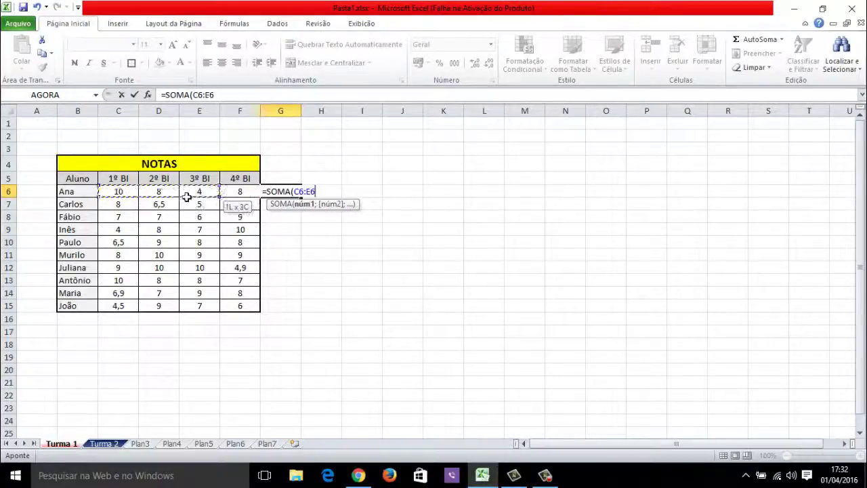
{"action": "left_click_drag", "start_coordinate": [136, 195], "coordinate": [237, 194]}
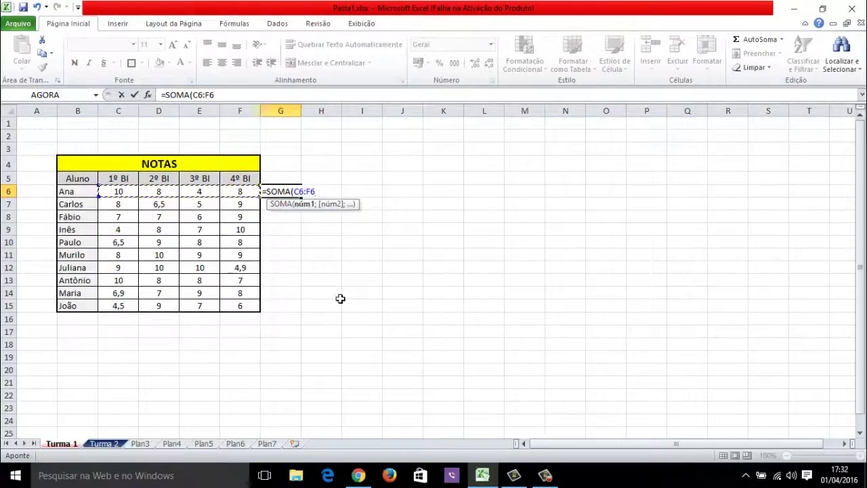
{"action": "key", "text": "Return"}
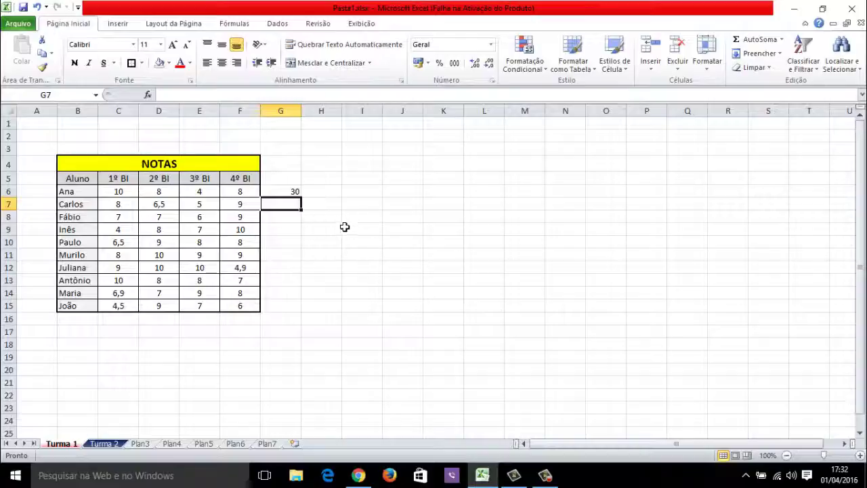
{"action": "key", "text": "Up"}
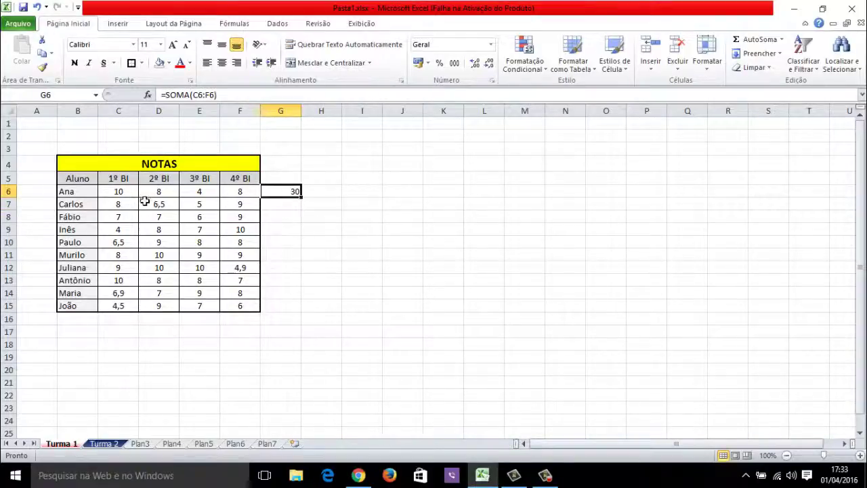
- Fill the G6 SOMA formula down to G15 so every student gets a total
{"action": "left_click_drag", "start_coordinate": [128, 195], "coordinate": [234, 199]}
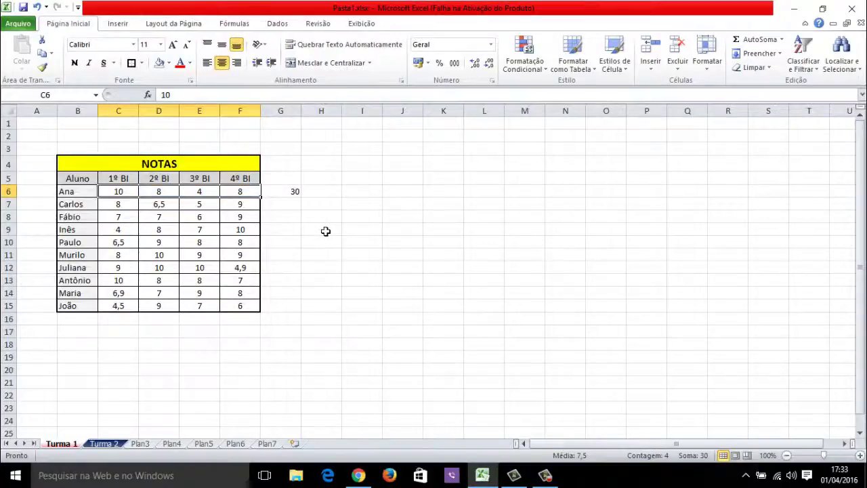
{"action": "left_click", "coordinate": [309, 230]}
{"action": "left_click", "coordinate": [287, 192]}
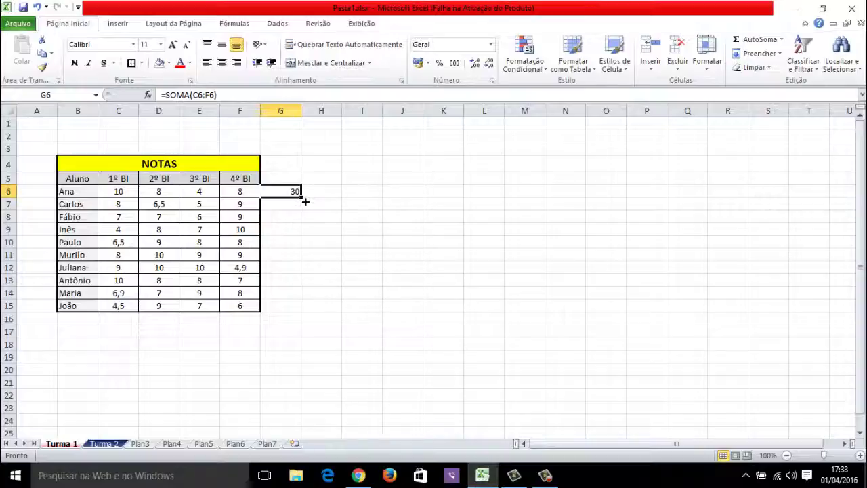
{"action": "left_click_drag", "start_coordinate": [305, 201], "coordinate": [306, 320]}
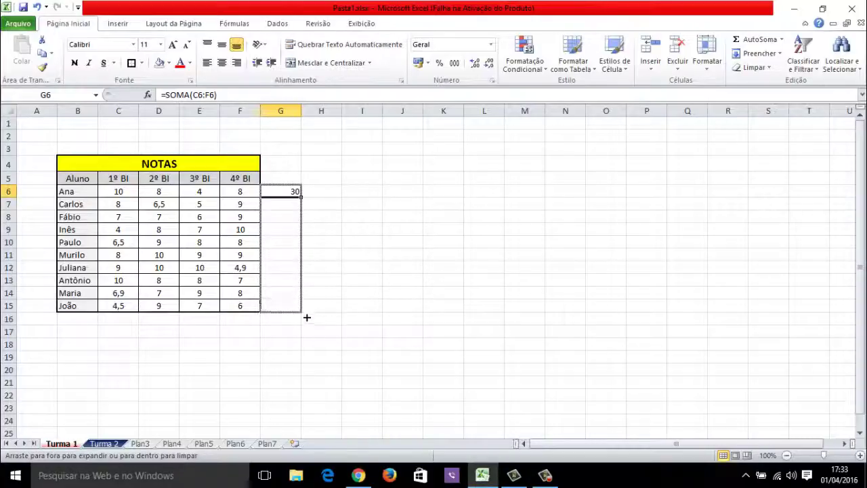
{"action": "left_click", "coordinate": [339, 357]}
{"action": "left_click", "coordinate": [292, 192]}
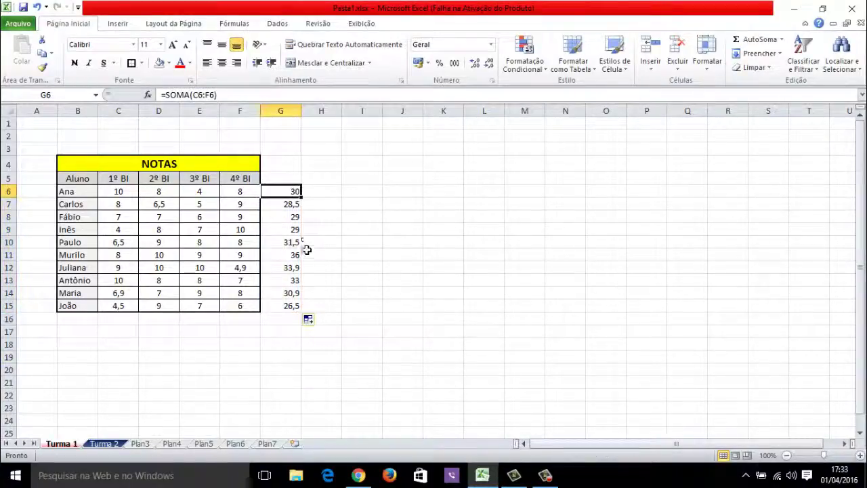
{"action": "key", "text": "Down"}
{"action": "key", "text": "Down"}
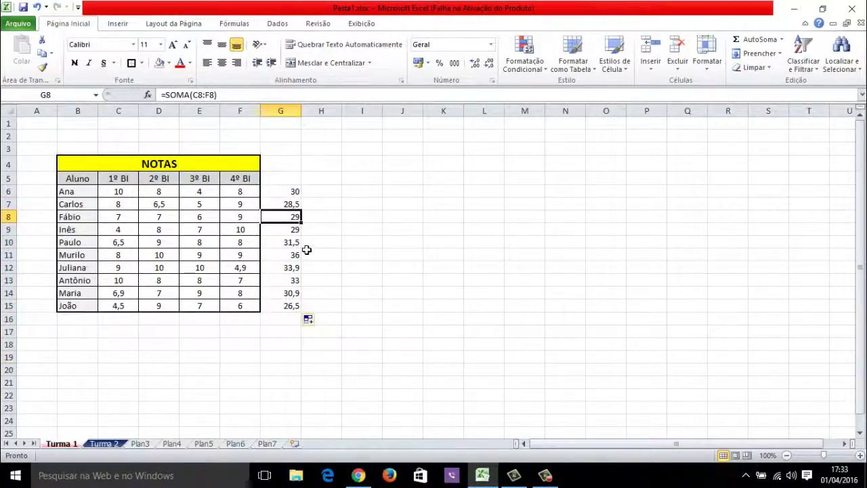
{"action": "key", "text": "Down"}
{"action": "key", "text": "Down"}
{"action": "key", "text": "Down"}
{"action": "left_click", "coordinate": [362, 266]}
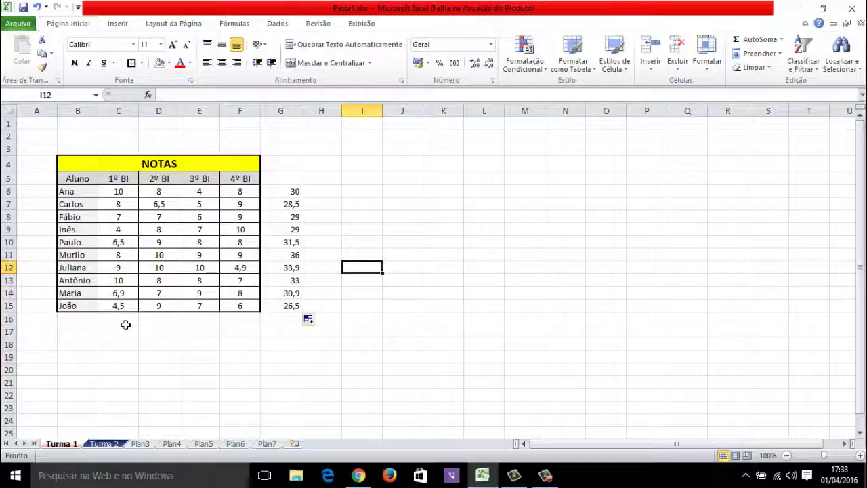
- Enter =SOMA(C6:C15) in C16 for the 1º BI column total of 73,9
{"action": "left_click", "coordinate": [125, 325]}
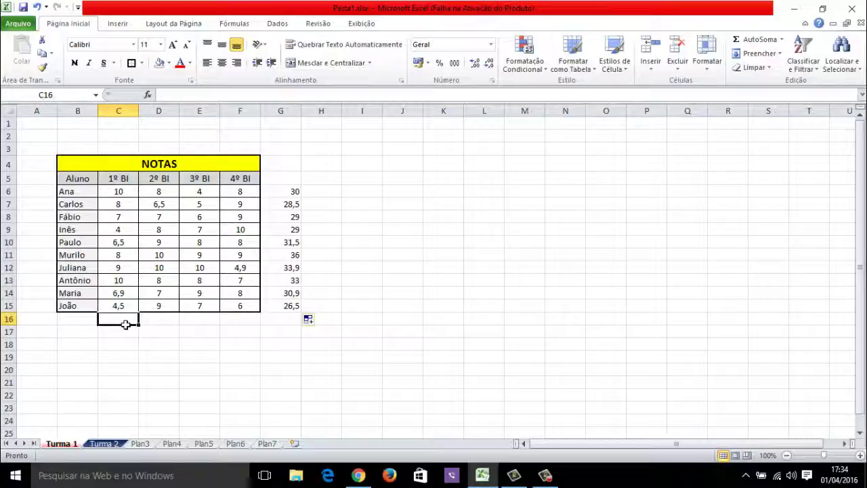
{"action": "type", "text": "="}
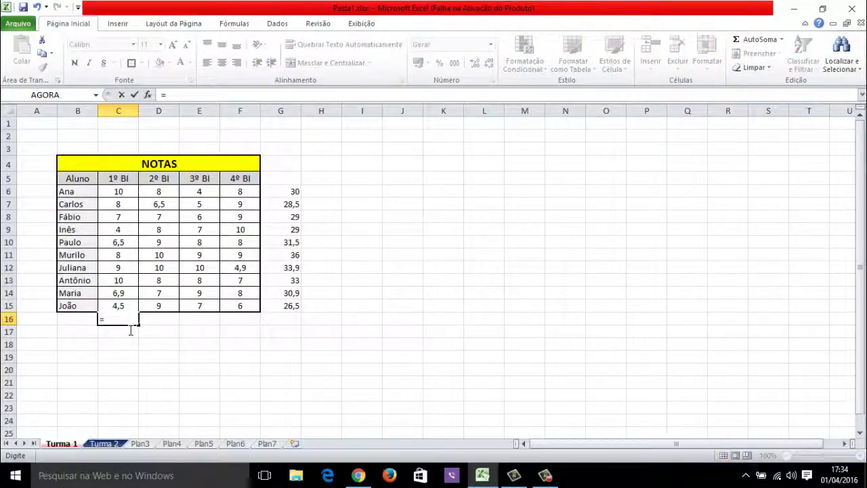
{"action": "type", "text": "somo"}
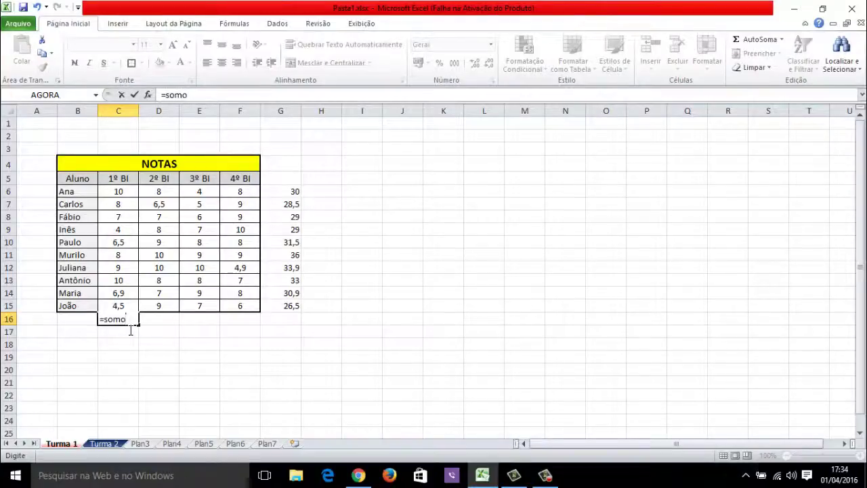
{"action": "key", "text": "BackSpace"}
{"action": "double_click", "coordinate": [154, 333]}
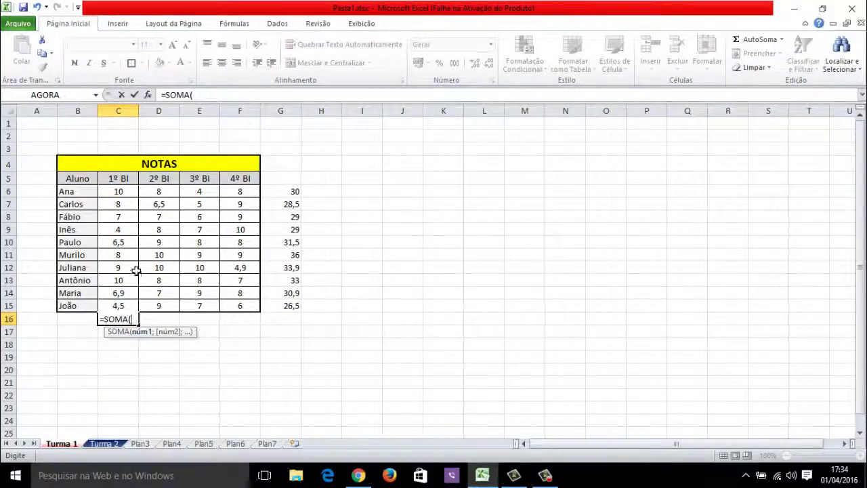
{"action": "left_click_drag", "start_coordinate": [119, 192], "coordinate": [127, 305]}
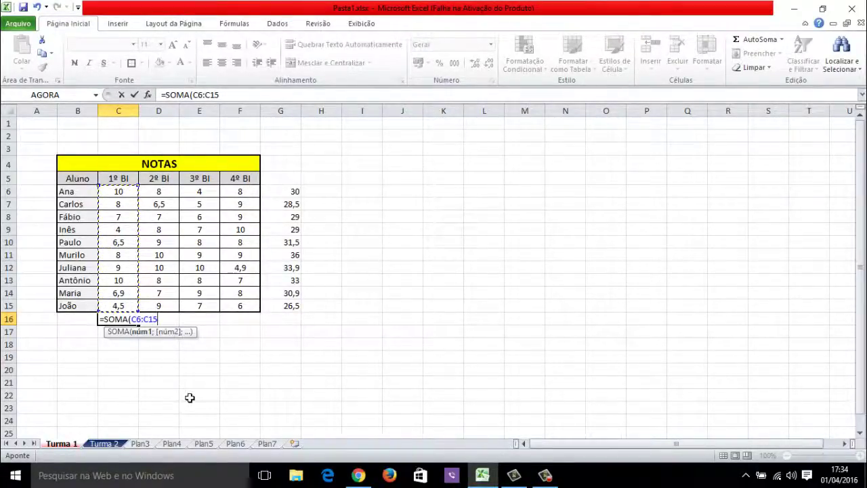
{"action": "key", "text": "Return"}
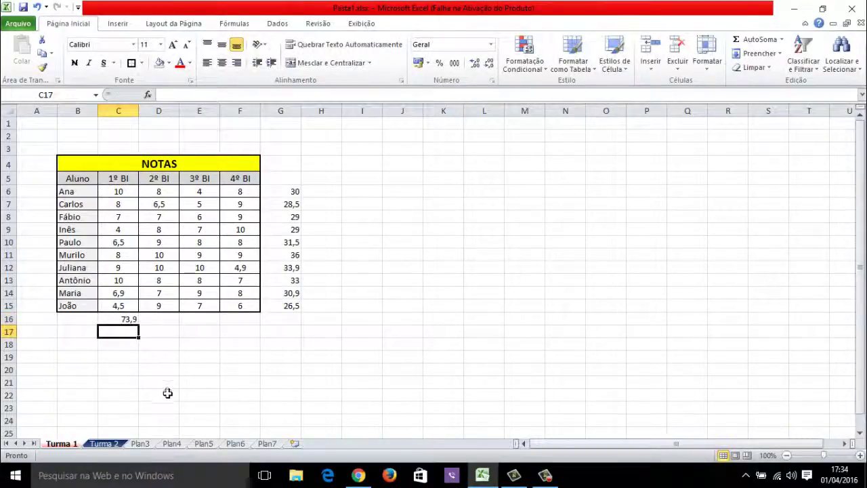
- Copy the C16 total across to F16, giving 82,5, 73 and 78,9
{"action": "left_click", "coordinate": [134, 320]}
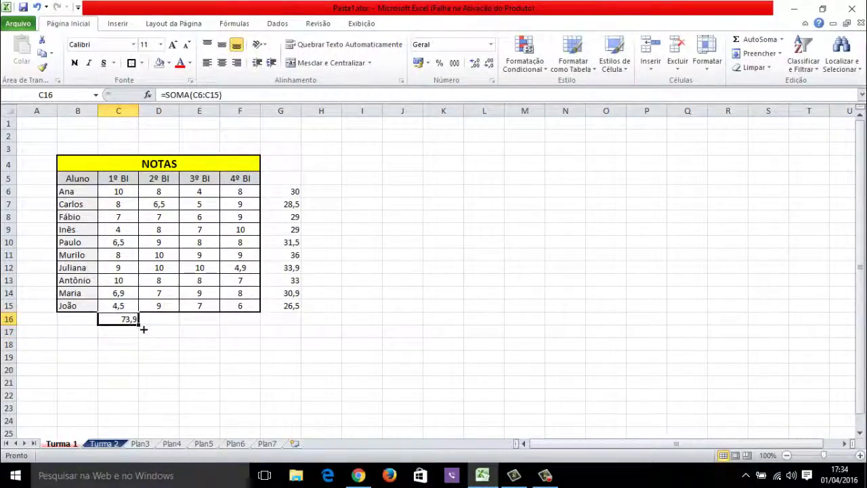
{"action": "left_click_drag", "start_coordinate": [144, 330], "coordinate": [144, 329]}
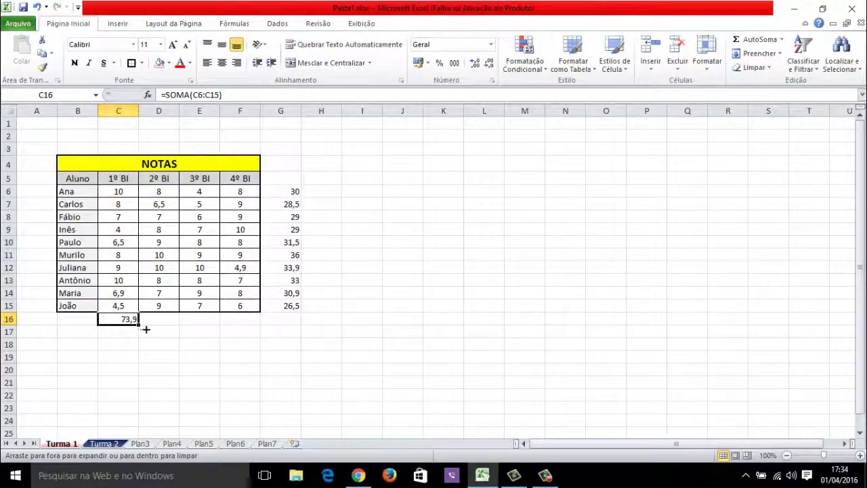
{"action": "left_click_drag", "start_coordinate": [146, 329], "coordinate": [249, 327]}
{"action": "left_click", "coordinate": [242, 367]}
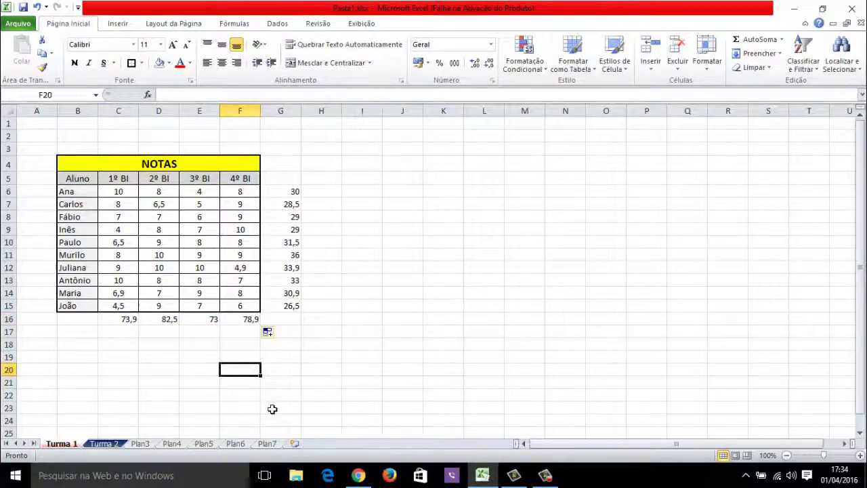
{"action": "left_click", "coordinate": [280, 181]}
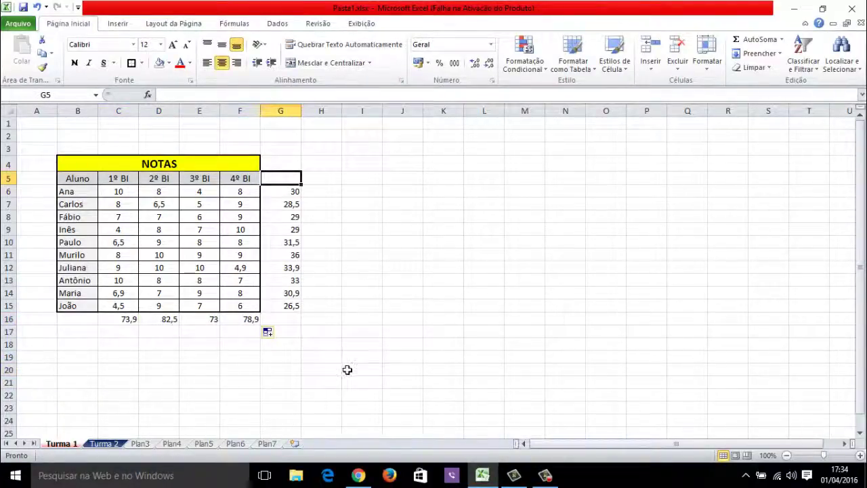
- Label G5 and B16 with TOTAL, and H5 and B17 with MÉDIA
{"action": "type", "text": "TOTAL"}
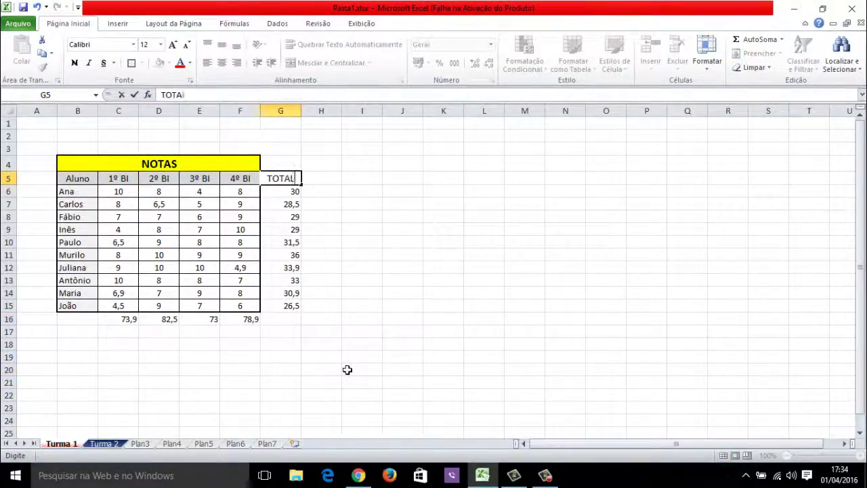
{"action": "left_click", "coordinate": [88, 322]}
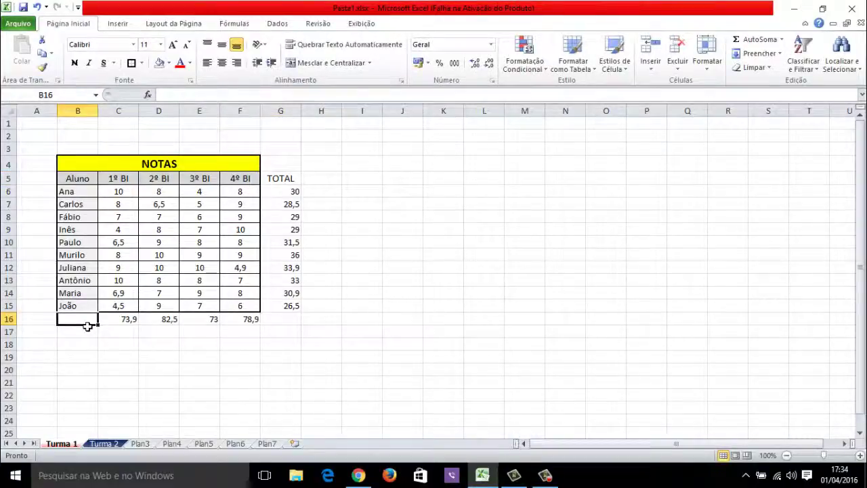
{"action": "type", "text": "TOTA"}
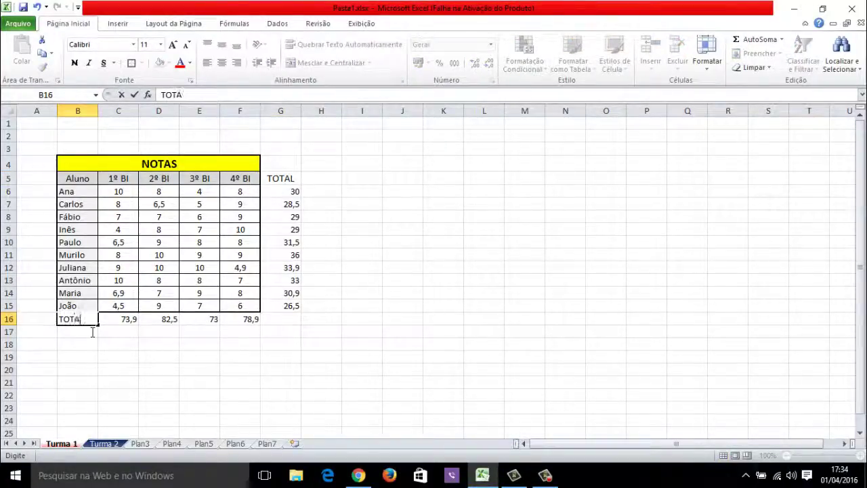
{"action": "type", "text": "L"}
{"action": "left_click", "coordinate": [239, 357]}
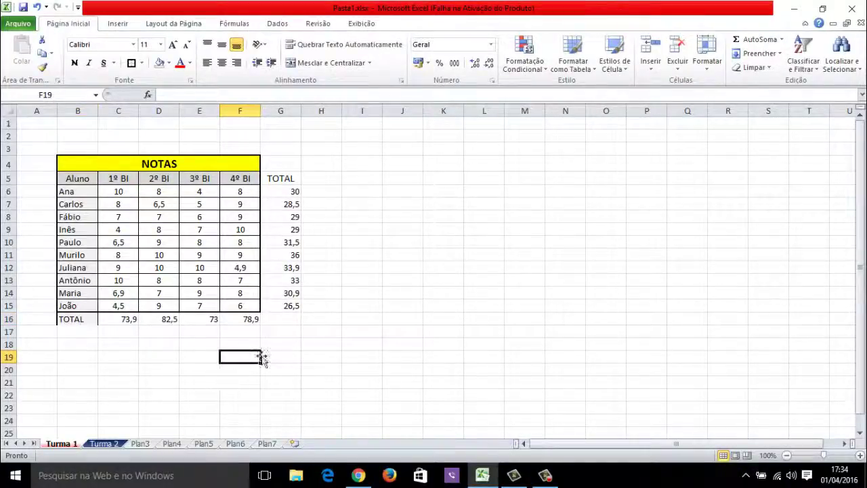
{"action": "left_click_drag", "start_coordinate": [271, 356], "coordinate": [327, 180]}
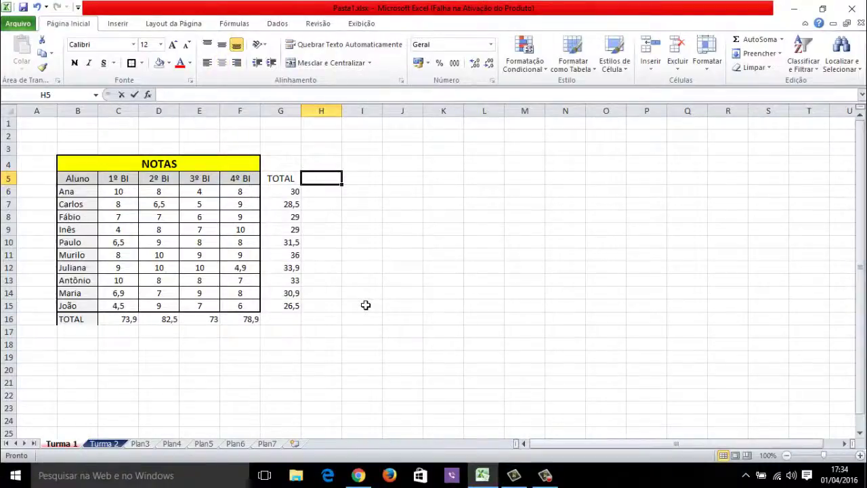
{"action": "type", "text": "MÉDIA"}
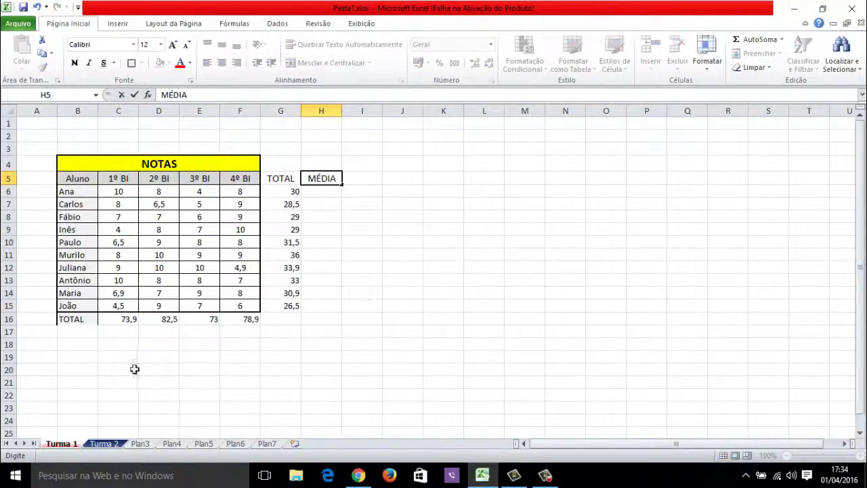
{"action": "left_click", "coordinate": [75, 332]}
{"action": "type", "text": "MÉD"}
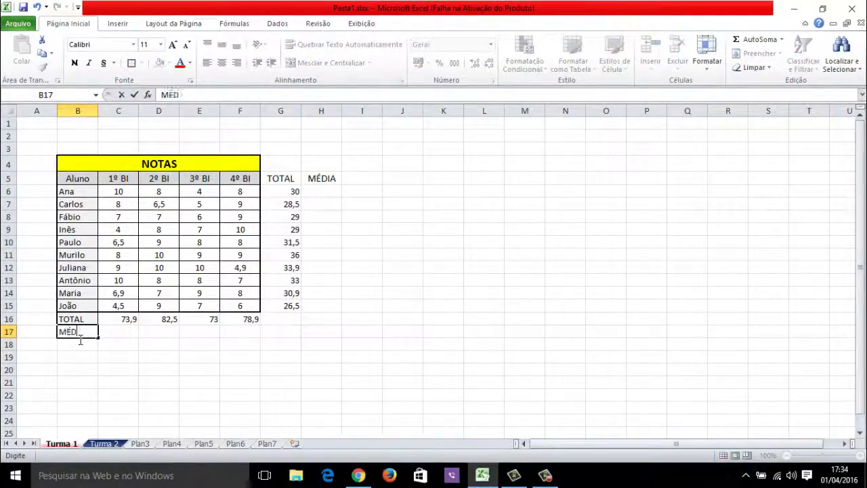
{"action": "type", "text": "IA"}
{"action": "left_click", "coordinate": [338, 192]}
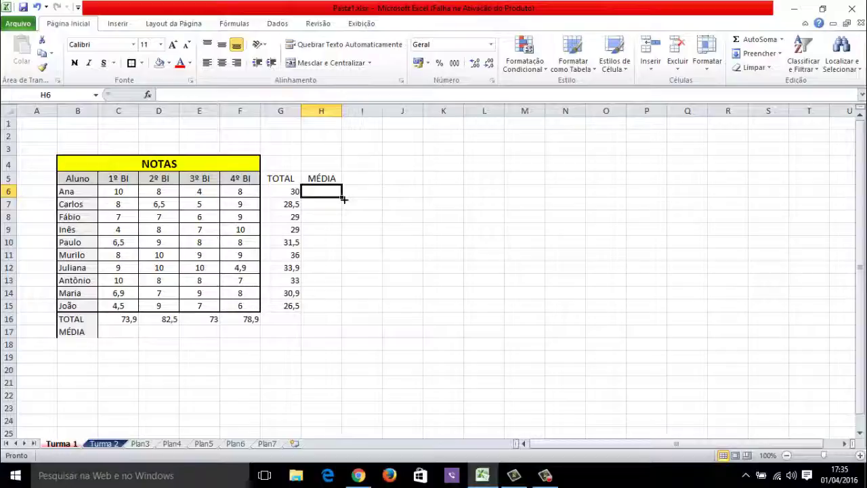
- Enter =MÉDIA(C6:F6) in H6 for Ana's average of 7,5
{"action": "type", "text": "="}
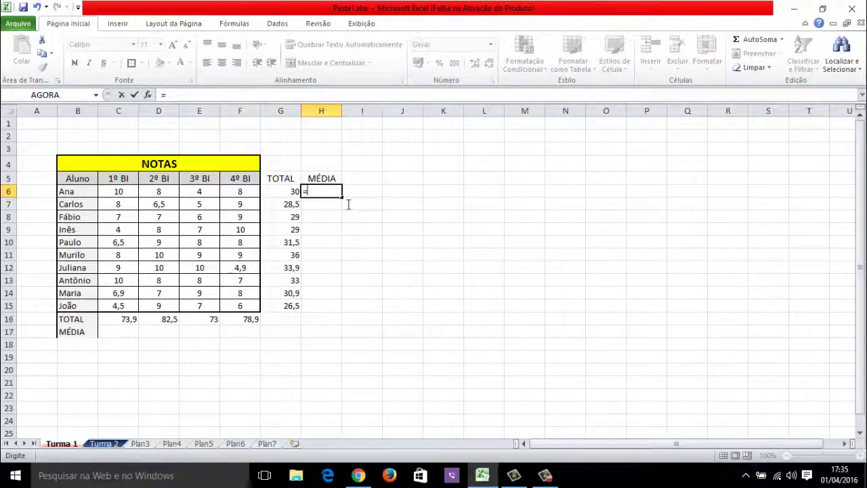
{"action": "type", "text": "m"}
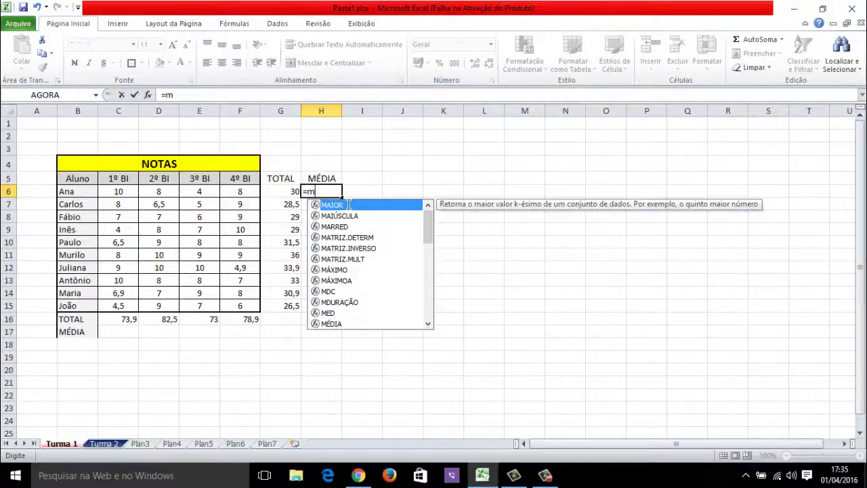
{"action": "type", "text": "é"}
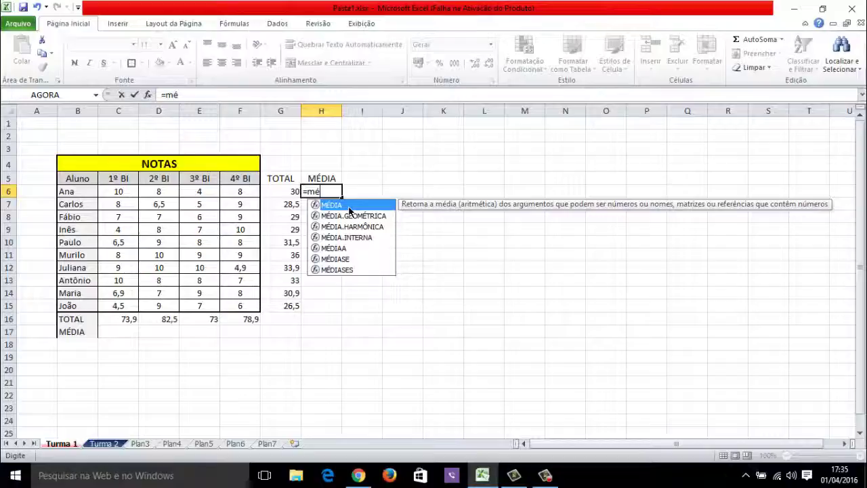
{"action": "double_click", "coordinate": [350, 205]}
{"action": "left_click", "coordinate": [131, 192]}
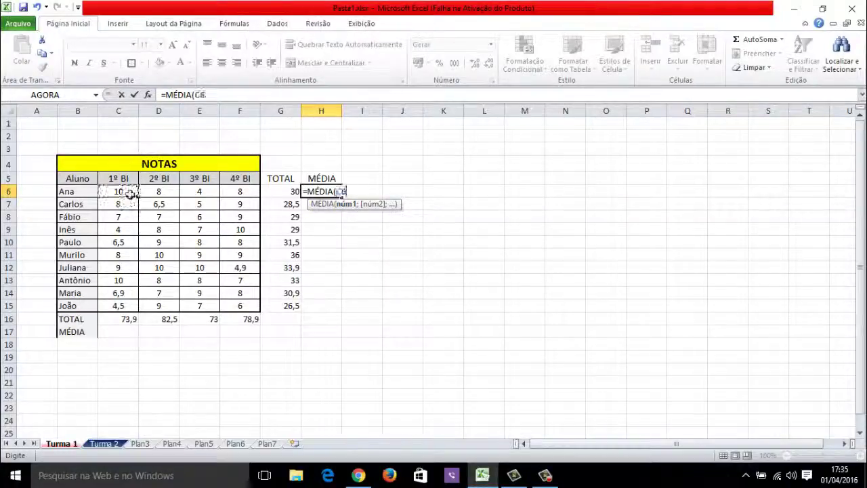
{"action": "left_click_drag", "start_coordinate": [131, 193], "coordinate": [239, 193]}
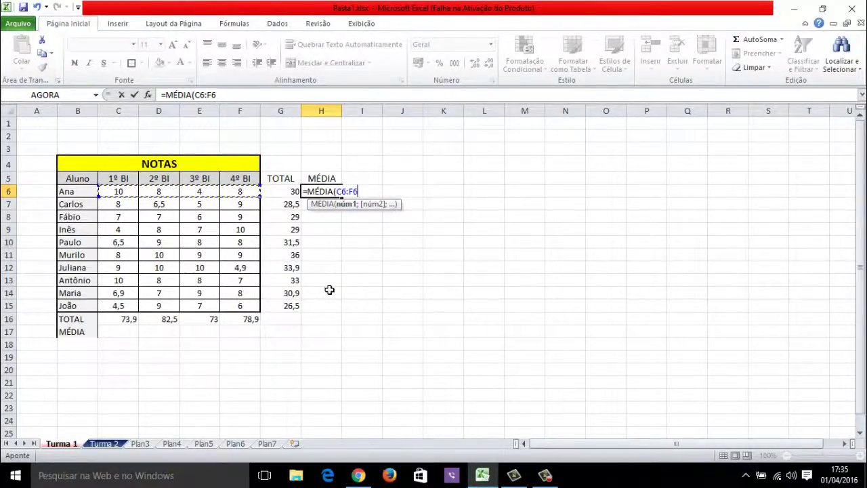
{"action": "key", "text": "Return"}
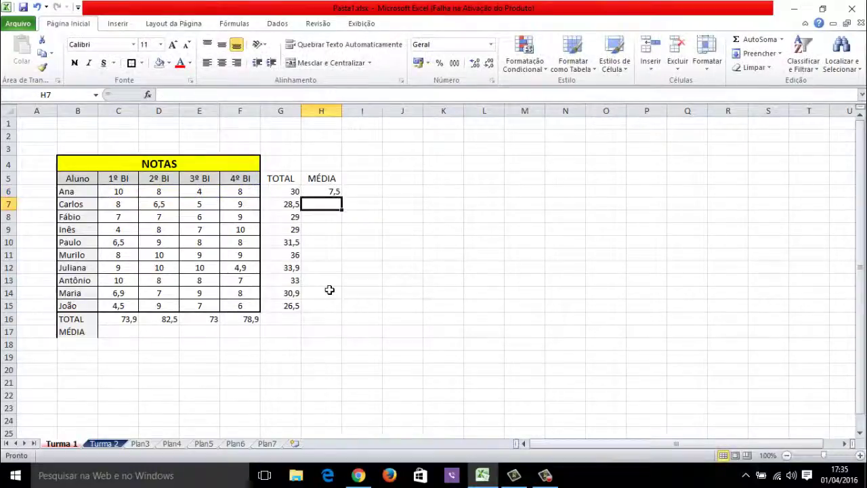
- Fill the H6 average formula down through H15 for all students
{"action": "left_click", "coordinate": [337, 193]}
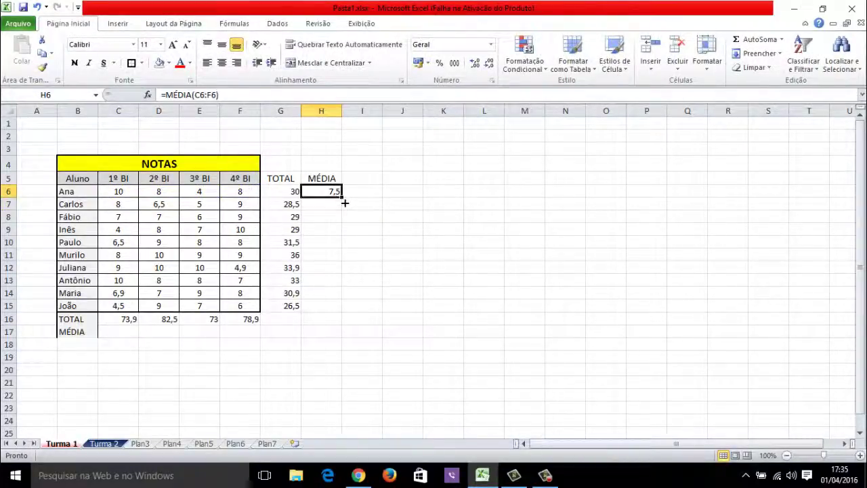
{"action": "left_click_drag", "start_coordinate": [344, 202], "coordinate": [344, 313]}
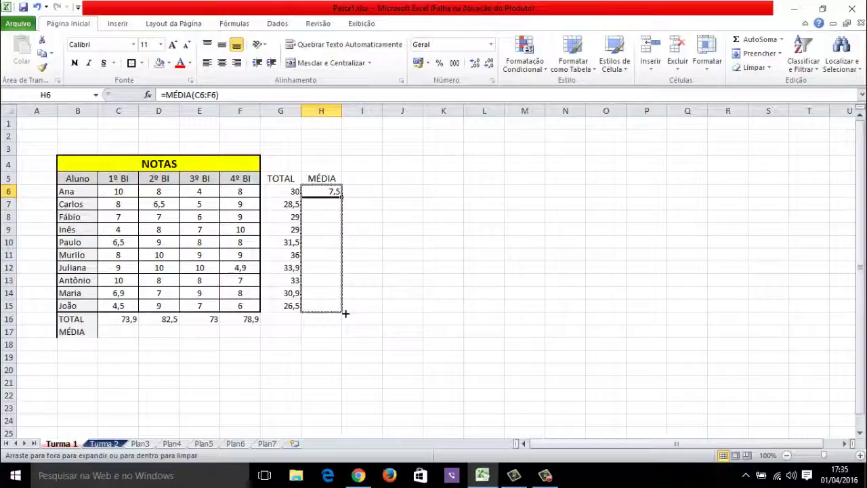
{"action": "left_click_drag", "start_coordinate": [345, 313], "coordinate": [344, 313]}
{"action": "left_click", "coordinate": [390, 217]}
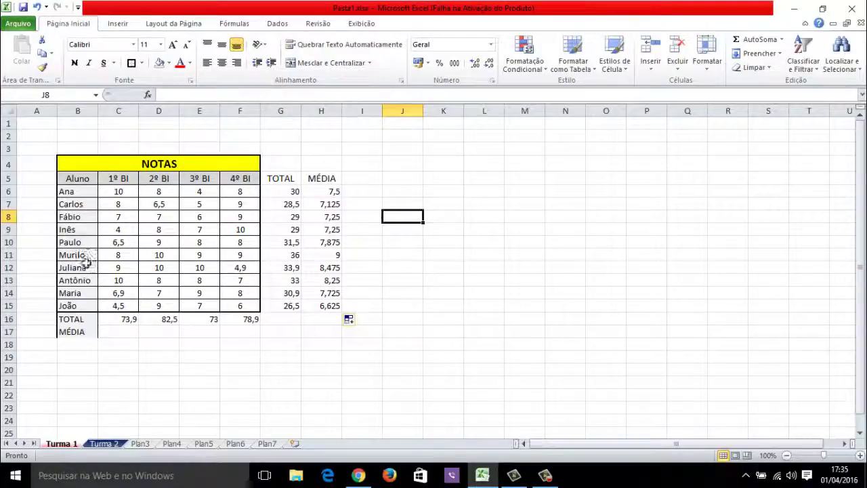
- Enter =MÉDIA(C6:C15) in C17 for the 1º BI class average of 7,39
{"action": "left_click", "coordinate": [113, 335]}
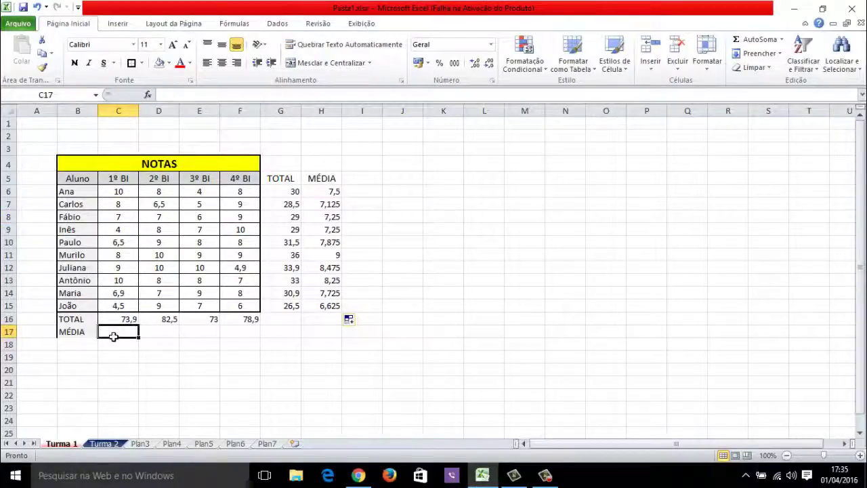
{"action": "type", "text": "="}
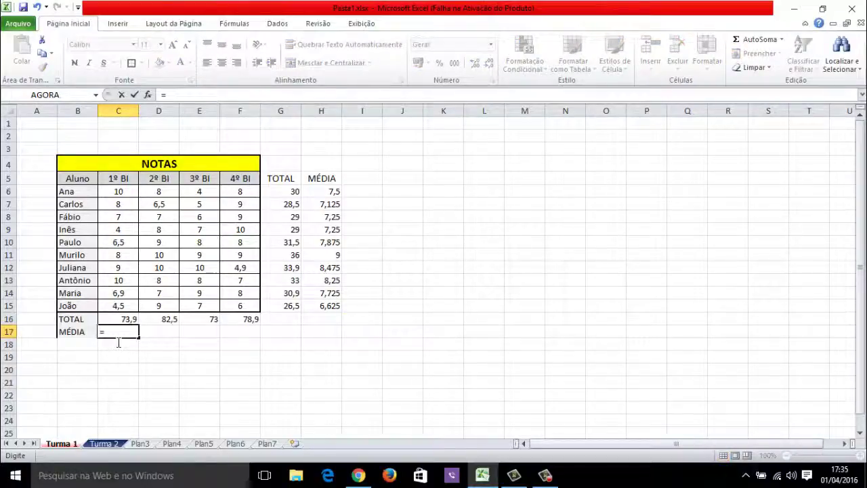
{"action": "type", "text": "mé"}
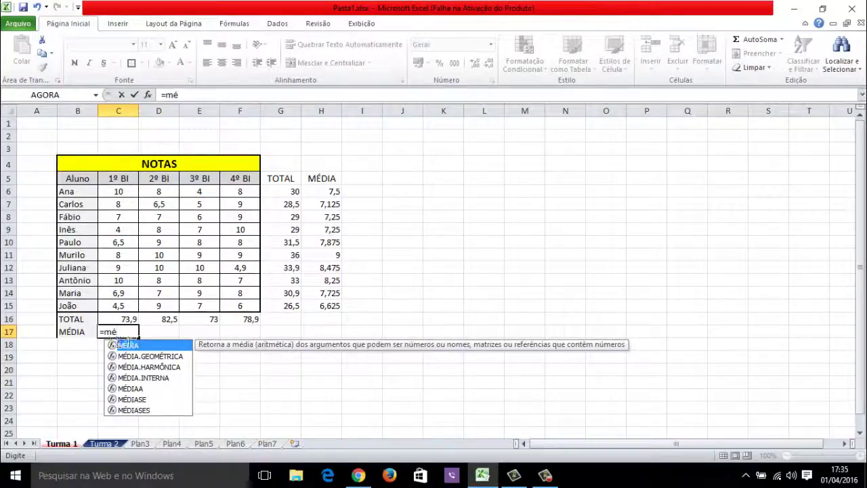
{"action": "double_click", "coordinate": [136, 346]}
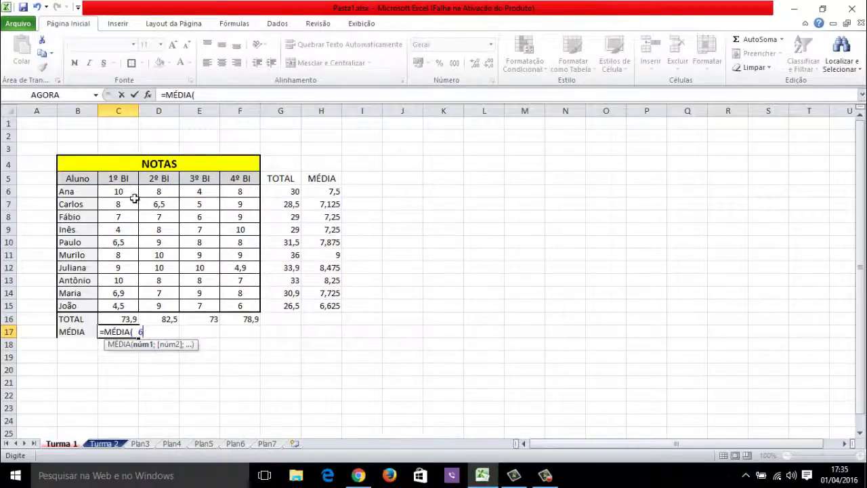
{"action": "left_click_drag", "start_coordinate": [136, 195], "coordinate": [135, 305]}
{"action": "key", "text": "Return"}
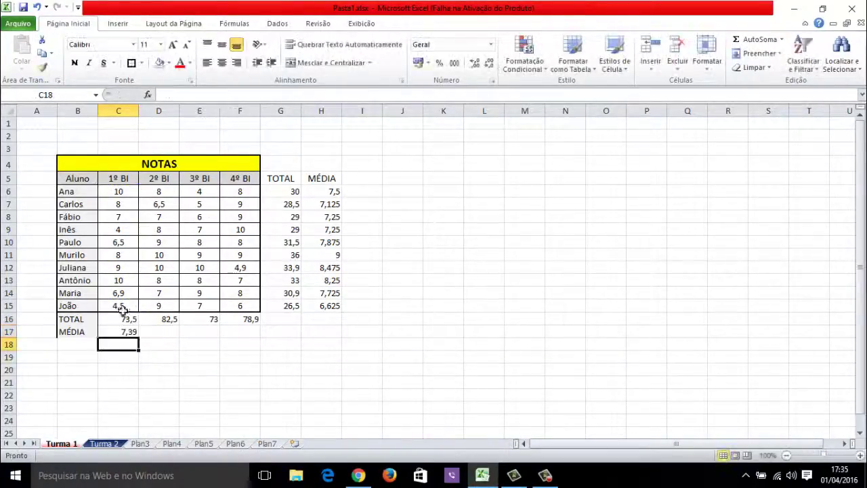
- Copy the C17 average across to F17, giving 8,25, 7,3 and 7,89
{"action": "left_click", "coordinate": [131, 335]}
{"action": "left_click_drag", "start_coordinate": [138, 337], "coordinate": [247, 335]}
{"action": "left_click", "coordinate": [251, 384]}
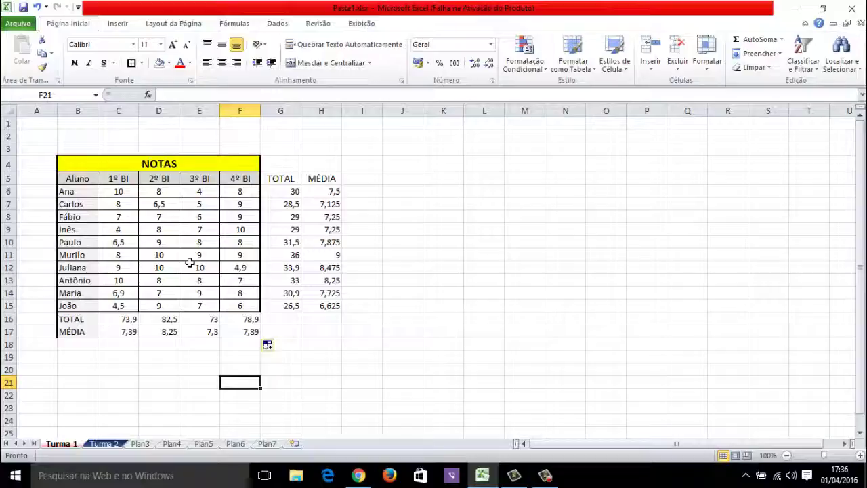
{"action": "left_click_drag", "start_coordinate": [207, 165], "coordinate": [315, 164]}
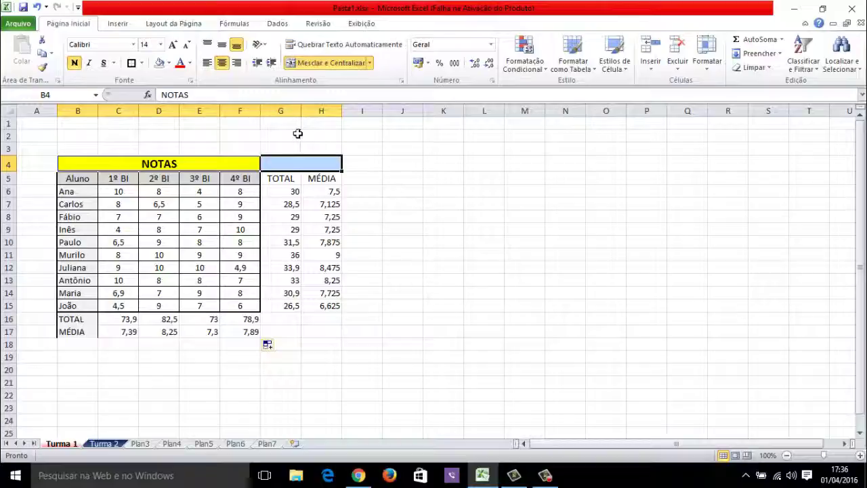
{"action": "left_click", "coordinate": [318, 62]}
{"action": "left_click", "coordinate": [407, 241]}
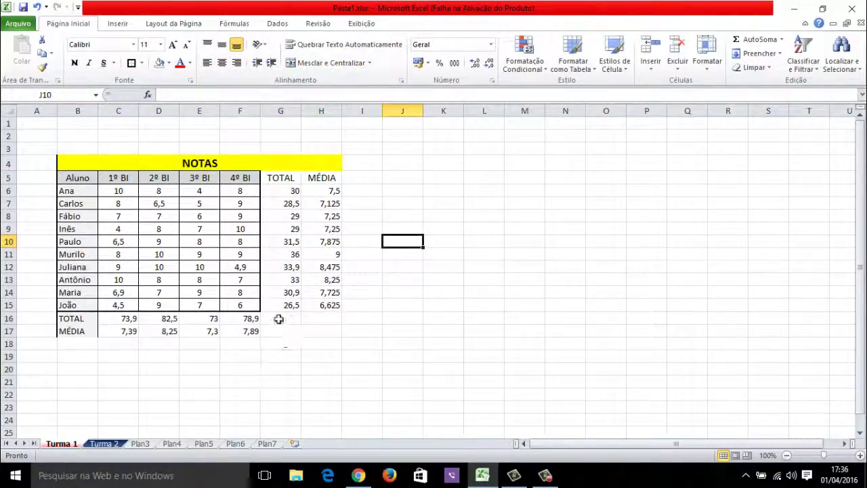
{"action": "left_click", "coordinate": [277, 182]}
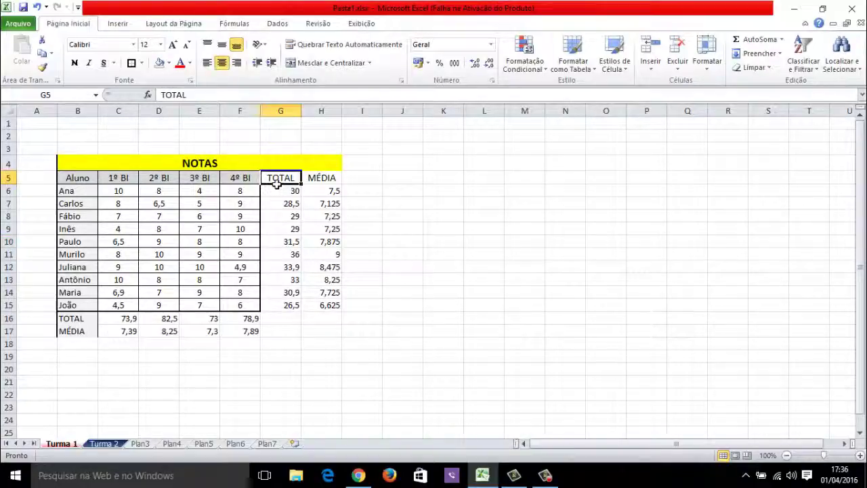
{"action": "left_click_drag", "start_coordinate": [239, 181], "coordinate": [317, 177]}
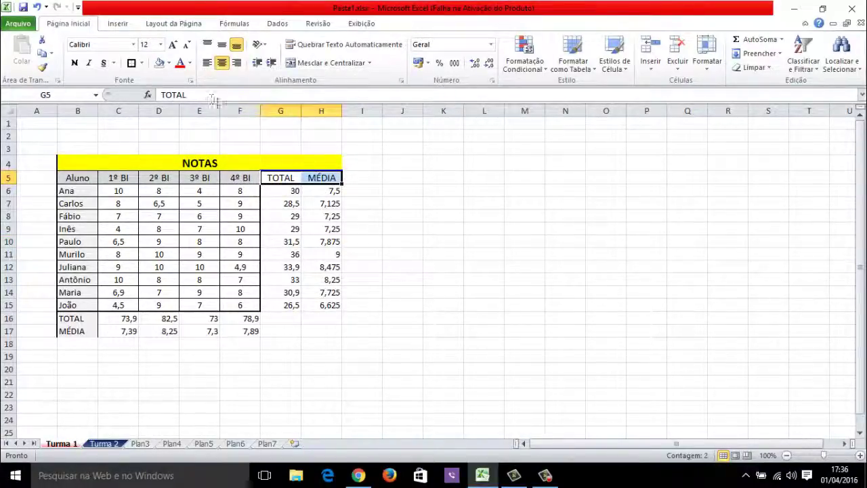
{"action": "left_click", "coordinate": [168, 63]}
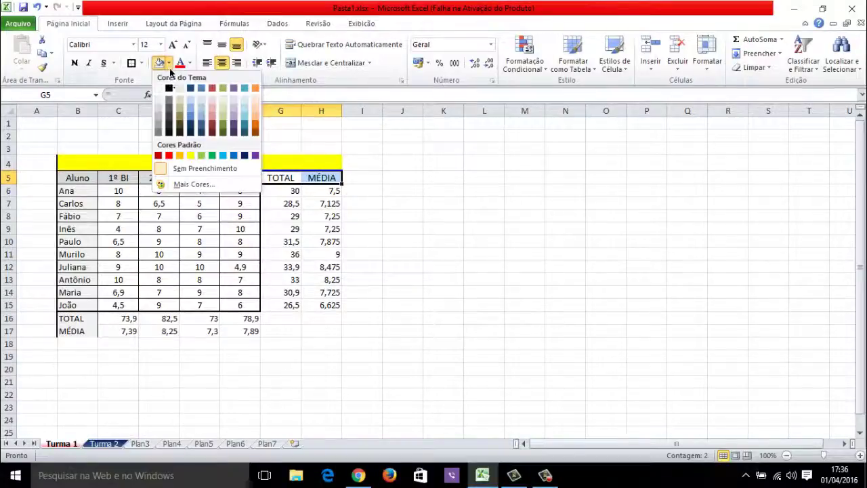
{"action": "left_click", "coordinate": [528, 226]}
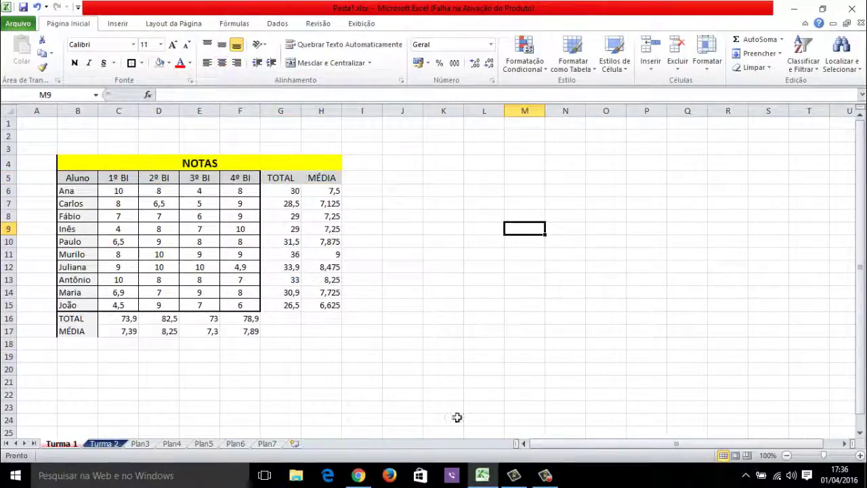
- Apply Bordas Externas and Todas as Bordas to the NOTAS table B4:H17
{"action": "left_click_drag", "start_coordinate": [88, 320], "coordinate": [91, 337]}
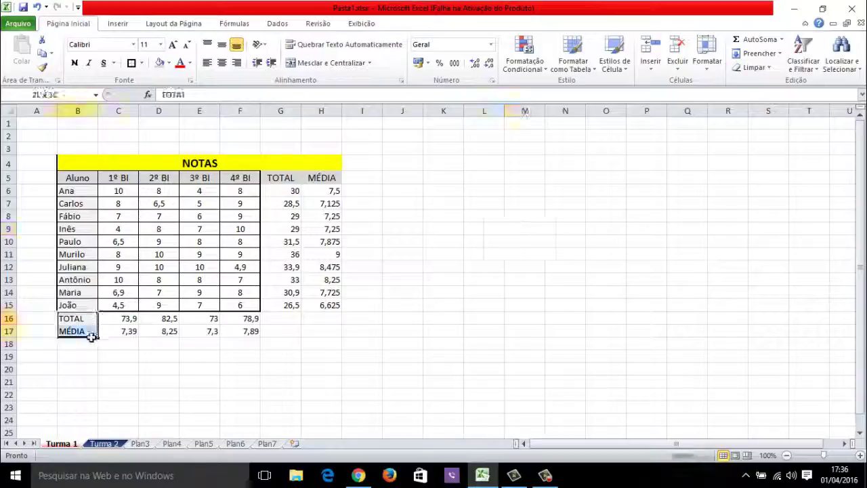
{"action": "left_click", "coordinate": [153, 356]}
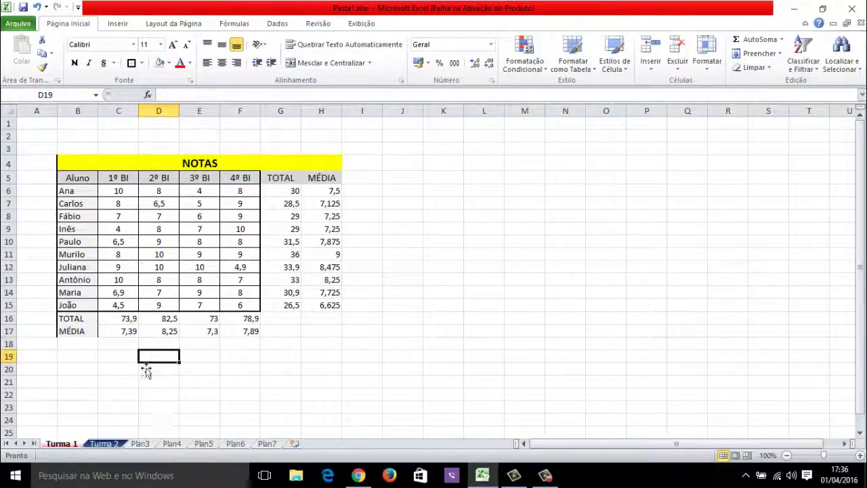
{"action": "mouse_move", "coordinate": [103, 165]}
{"action": "left_mouse_down"}
{"action": "mouse_move", "coordinate": [192, 289]}
{"action": "mouse_move", "coordinate": [194, 333]}
{"action": "left_mouse_up"}
{"action": "left_click", "coordinate": [142, 62]}
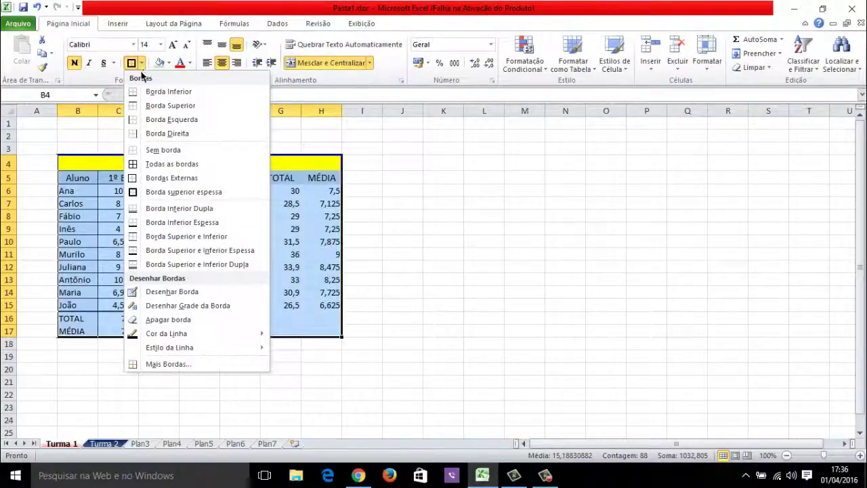
{"action": "left_click", "coordinate": [167, 177]}
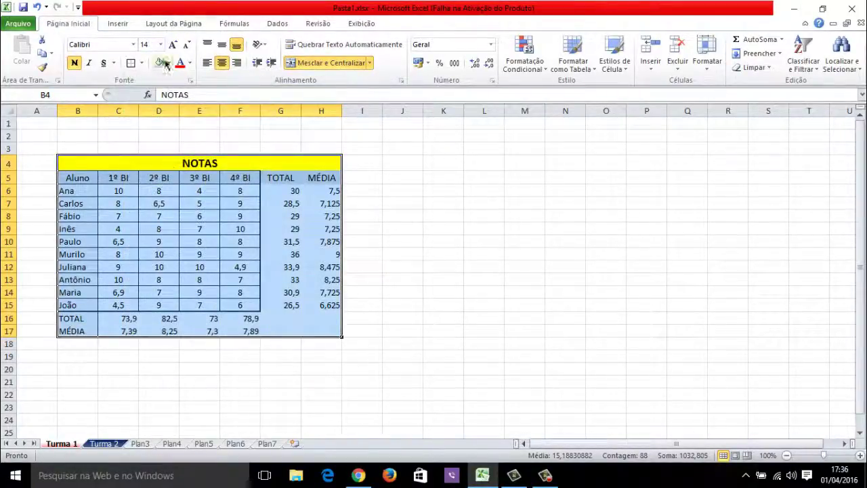
{"action": "left_click", "coordinate": [142, 63]}
{"action": "left_click", "coordinate": [174, 163]}
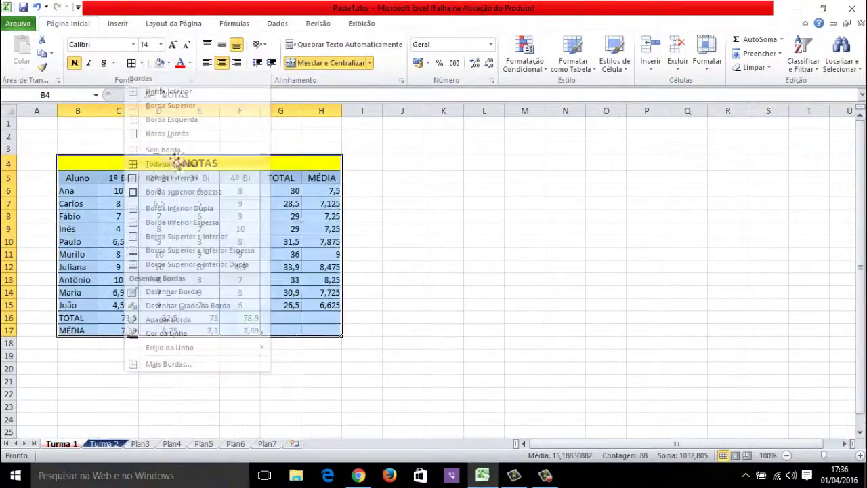
{"action": "left_click", "coordinate": [141, 63]}
{"action": "left_click", "coordinate": [445, 217]}
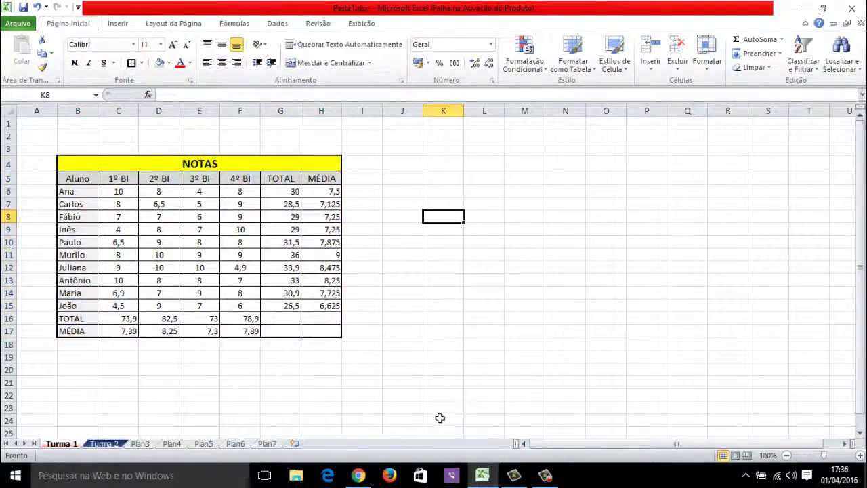
- Remove all borders from the blank cells G16:H17 with Sem borda
{"action": "left_click", "coordinate": [293, 321]}
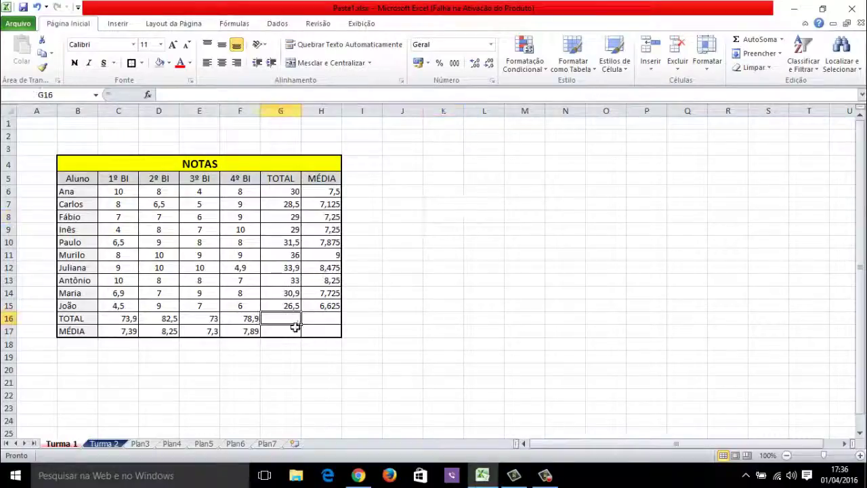
{"action": "left_click_drag", "start_coordinate": [296, 327], "coordinate": [337, 337]}
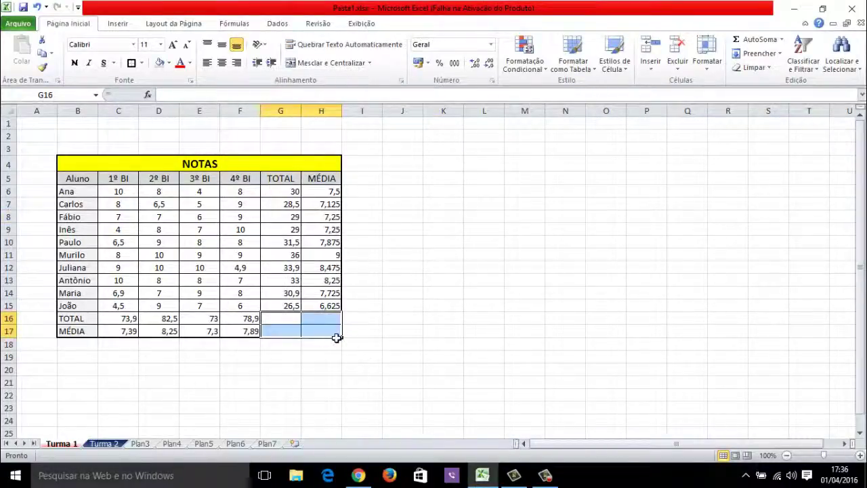
{"action": "left_click", "coordinate": [143, 64]}
{"action": "left_click", "coordinate": [132, 63]}
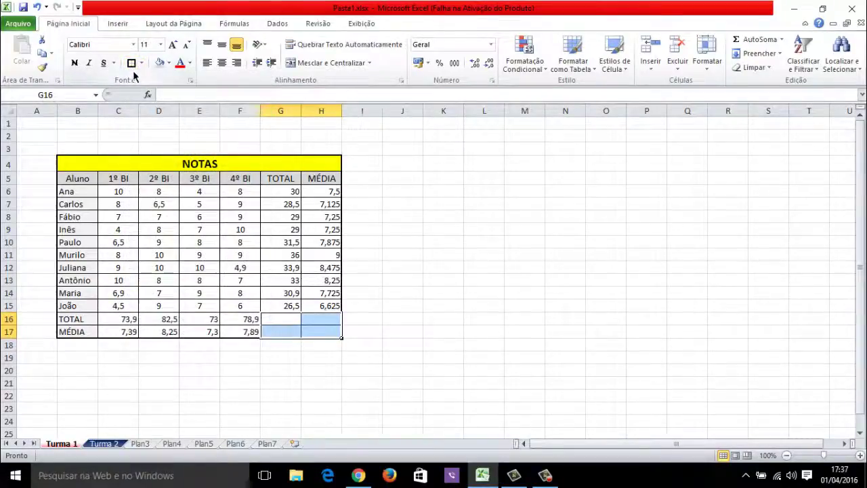
{"action": "left_click", "coordinate": [141, 63]}
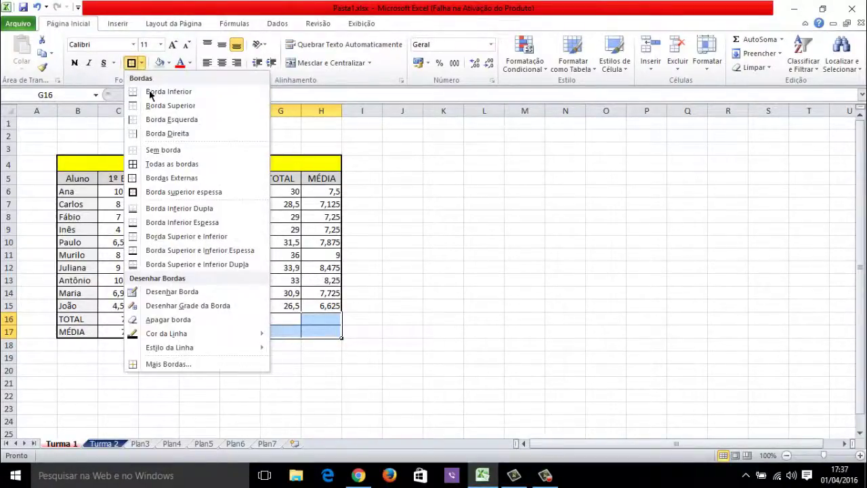
{"action": "left_click", "coordinate": [172, 150]}
{"action": "left_click", "coordinate": [482, 357]}
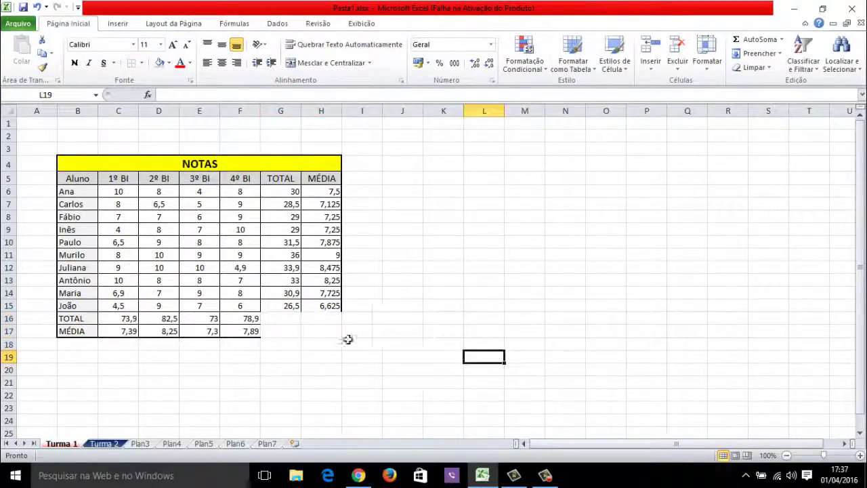
- Open Mais Bordas... for G16:H17 to edit their borders in detail
{"action": "left_click_drag", "start_coordinate": [288, 320], "coordinate": [324, 330]}
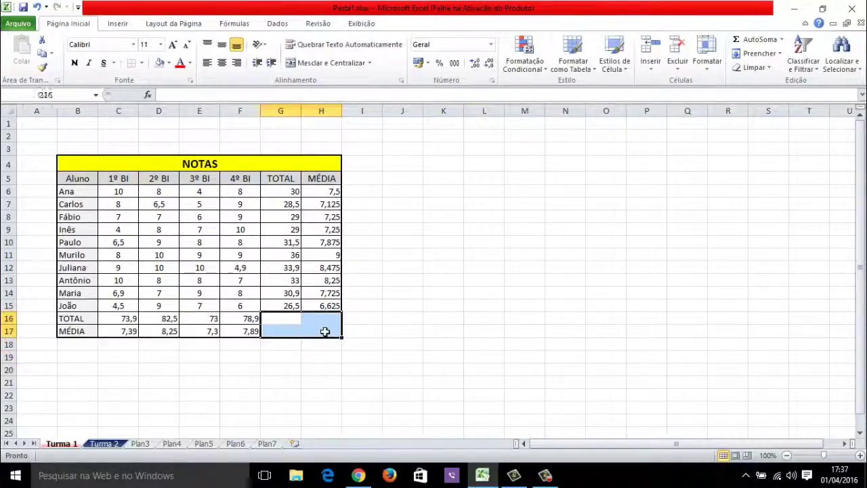
{"action": "left_click", "coordinate": [140, 63]}
{"action": "left_click", "coordinate": [179, 364]}
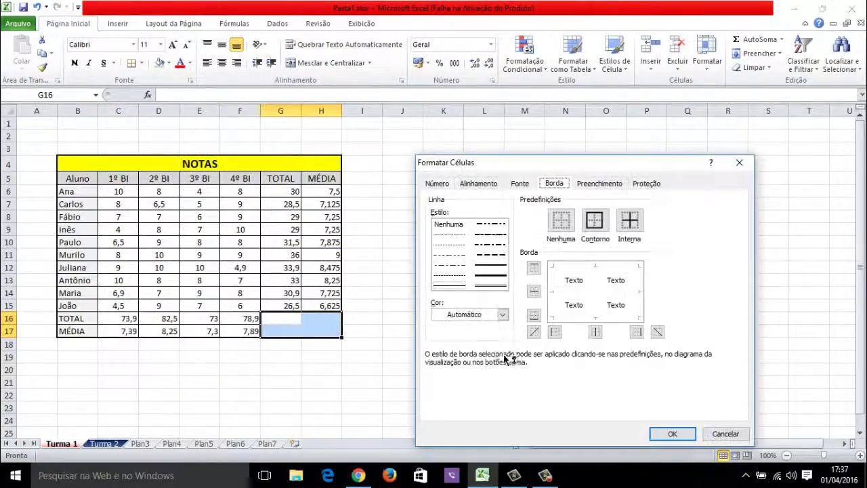
- Give G16:H17 only left and top borders in Formatar Células > Borda
{"action": "left_click_drag", "start_coordinate": [503, 160], "coordinate": [538, 155]}
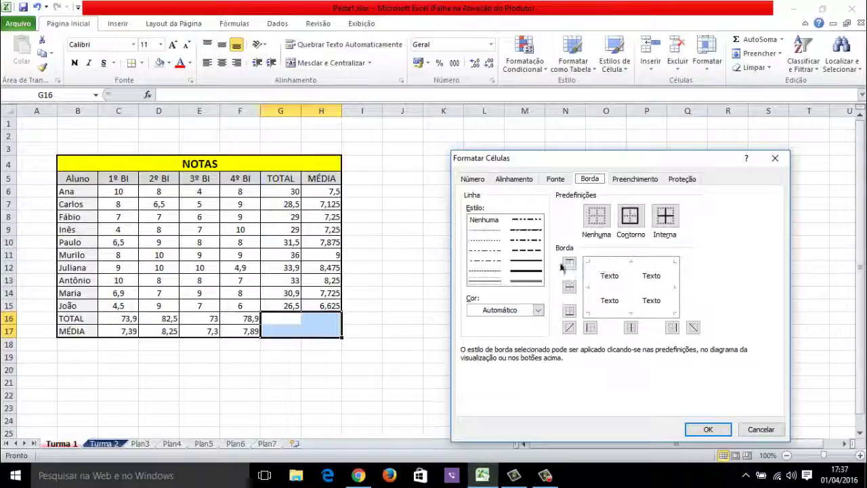
{"action": "left_click", "coordinate": [533, 270]}
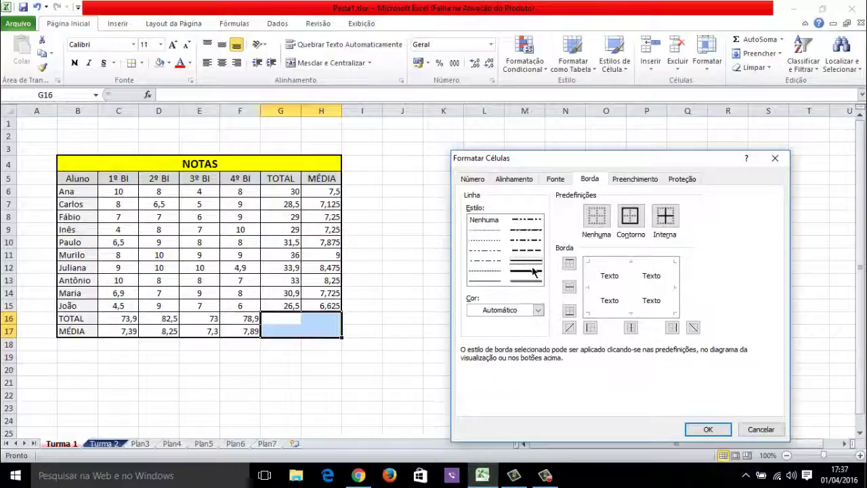
{"action": "left_click", "coordinate": [536, 277]}
{"action": "left_click", "coordinate": [533, 265]}
{"action": "left_click", "coordinate": [590, 329]}
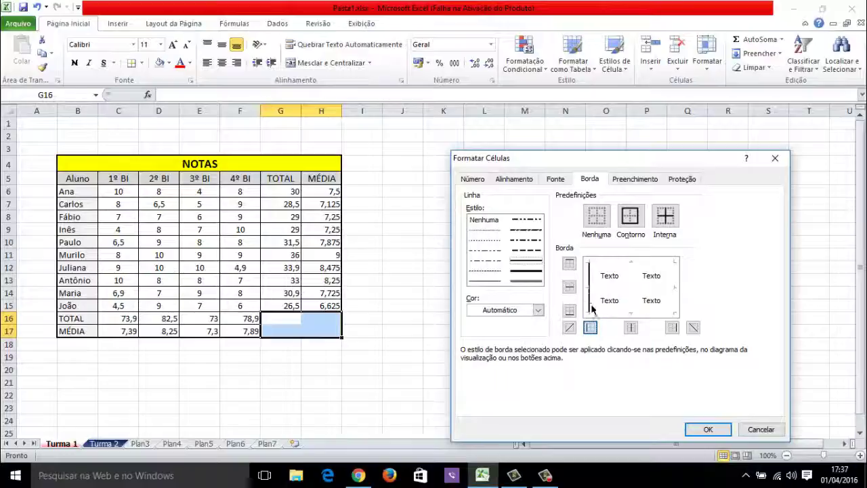
{"action": "left_click", "coordinate": [570, 263]}
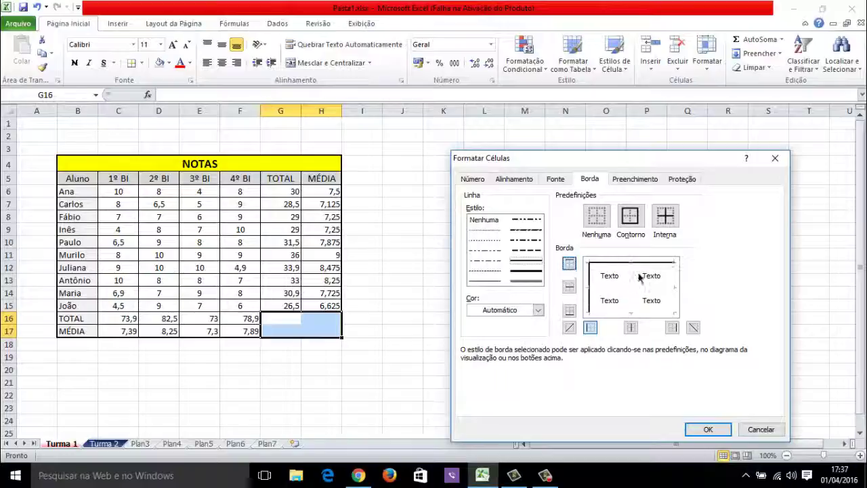
{"action": "left_click", "coordinate": [708, 429]}
{"action": "left_click", "coordinate": [524, 292]}
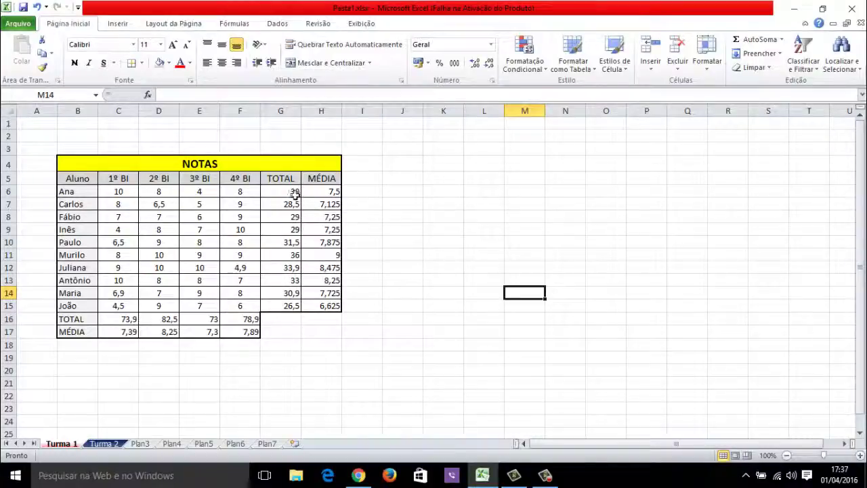
- Fill the per-student TOTAL and MÉDIA cells G6:H15 with light green
{"action": "left_click_drag", "start_coordinate": [295, 194], "coordinate": [337, 305]}
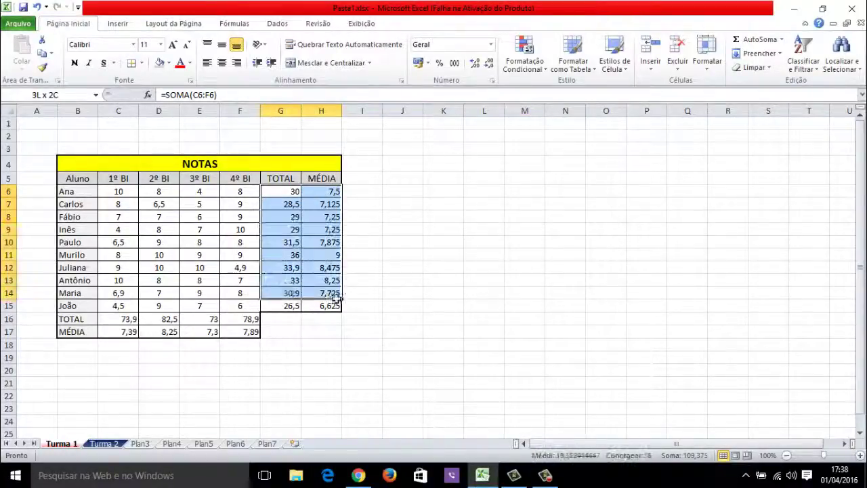
{"action": "left_click", "coordinate": [143, 66]}
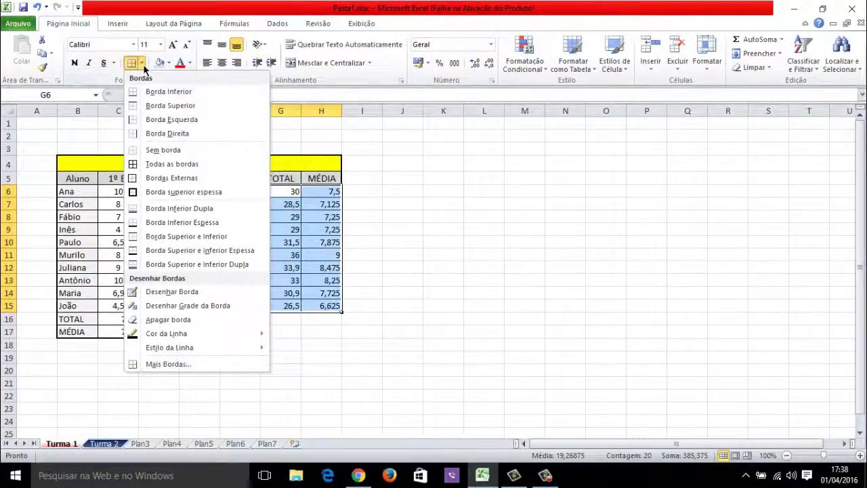
{"action": "left_click", "coordinate": [169, 62]}
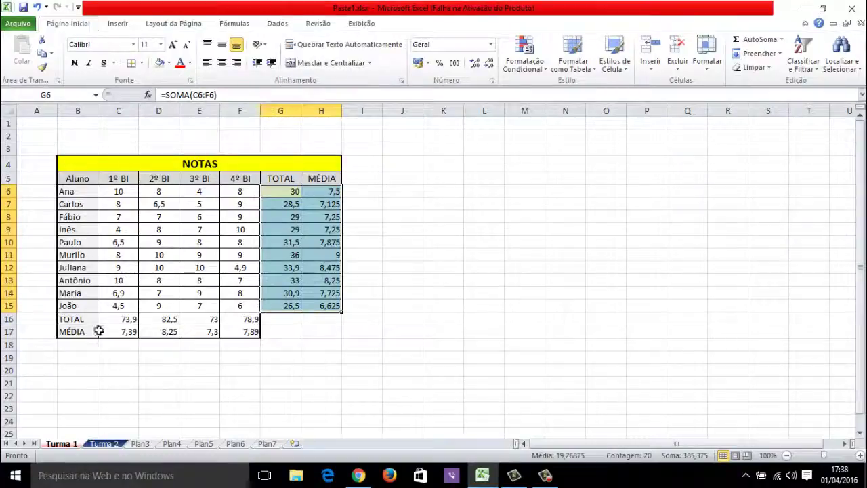
- Give the column totals and averages in C16:F17 the same light green fill
{"action": "left_click_drag", "start_coordinate": [114, 319], "coordinate": [235, 332]}
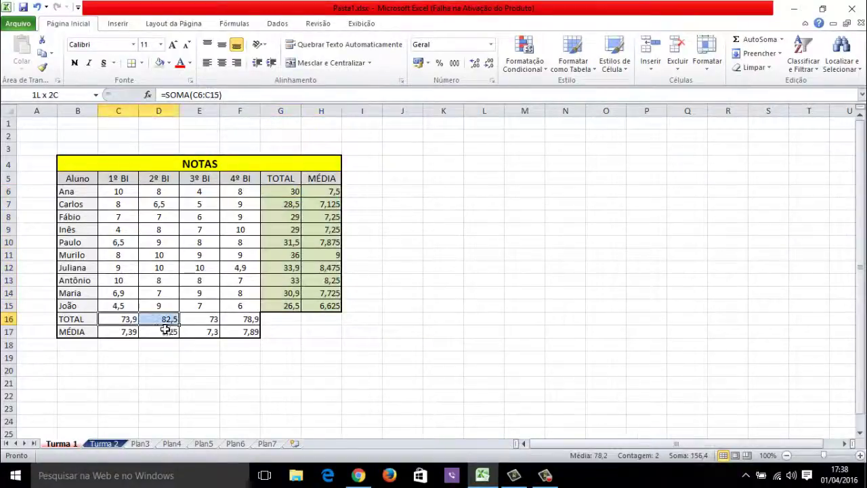
{"action": "left_click", "coordinate": [160, 62]}
{"action": "left_click", "coordinate": [588, 269]}
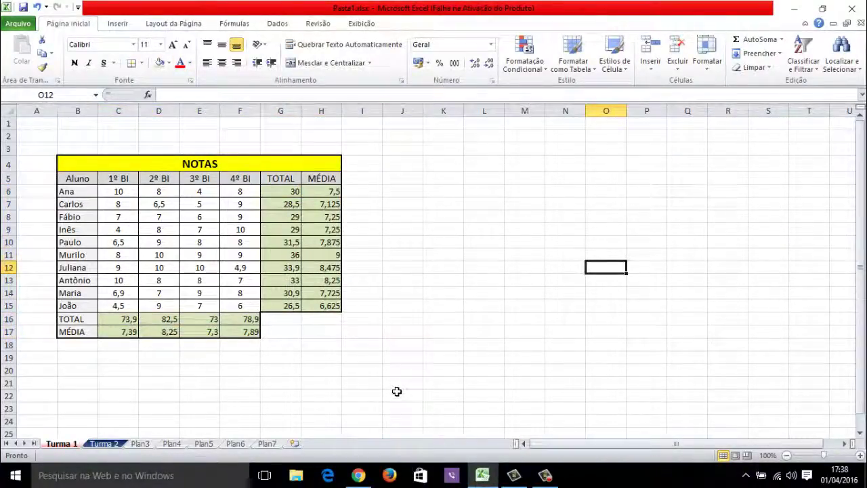